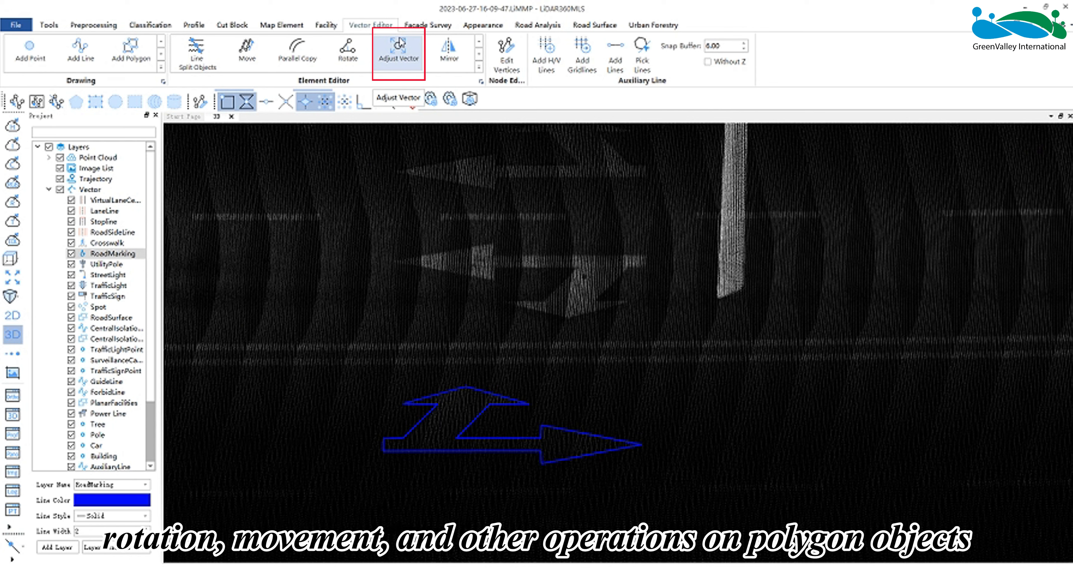
Adjust the blue turn-arrow polygon in the RoadMarking layer by moving it onto the scanned road arrow
{"action": "left_click", "coordinate": [399, 46]}
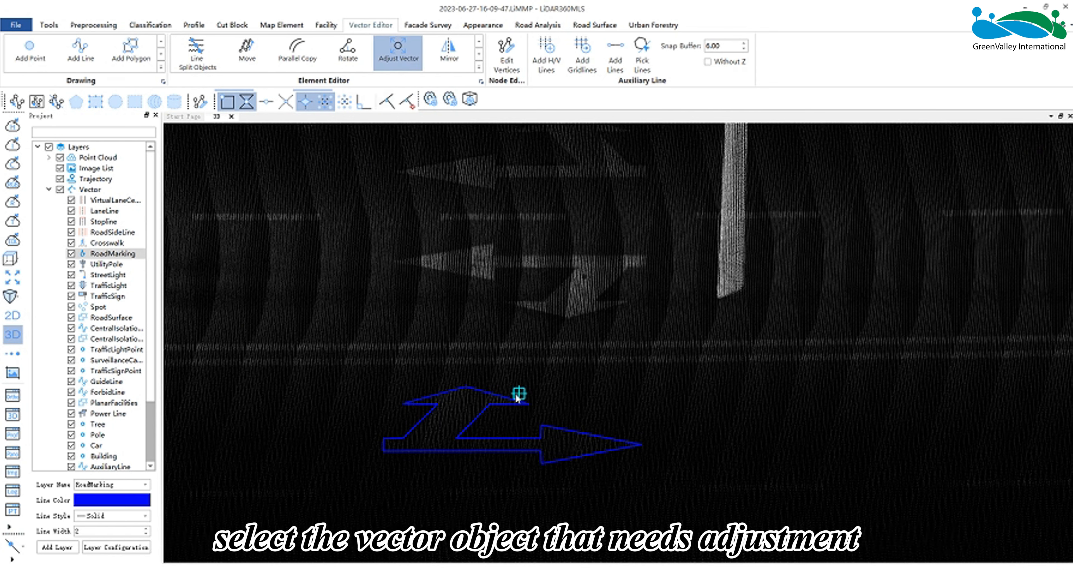
{"action": "left_click", "coordinate": [488, 390]}
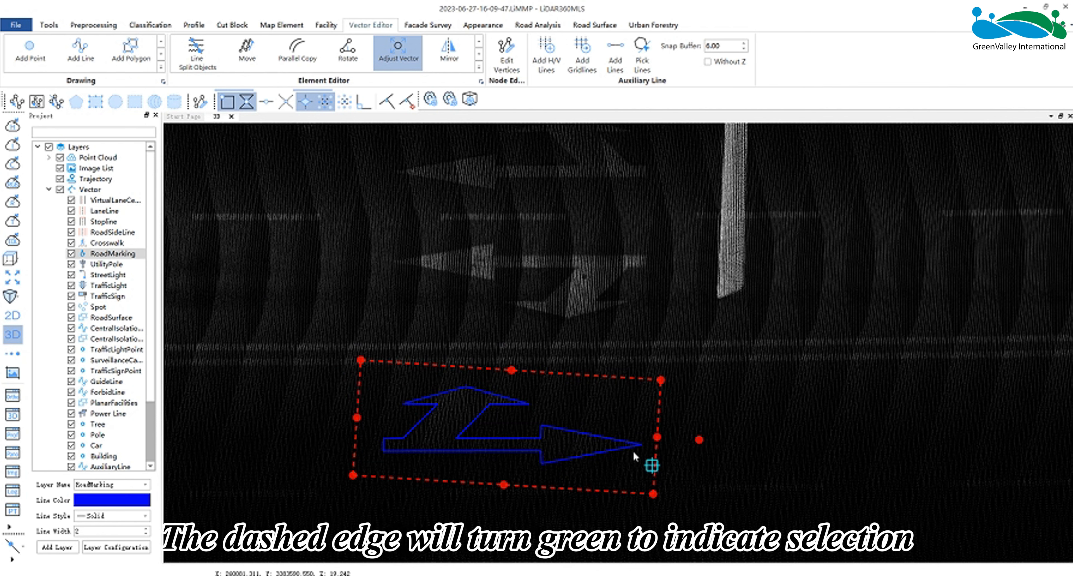
{"action": "left_click_drag", "start_coordinate": [560, 371], "coordinate": [582, 295]}
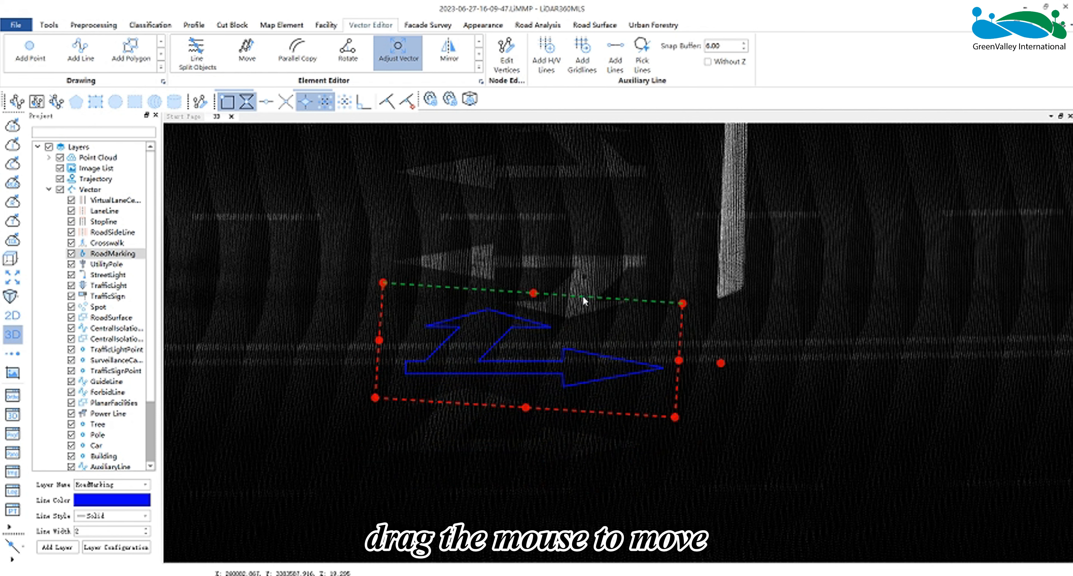
{"action": "left_click_drag", "start_coordinate": [684, 339], "coordinate": [684, 261]}
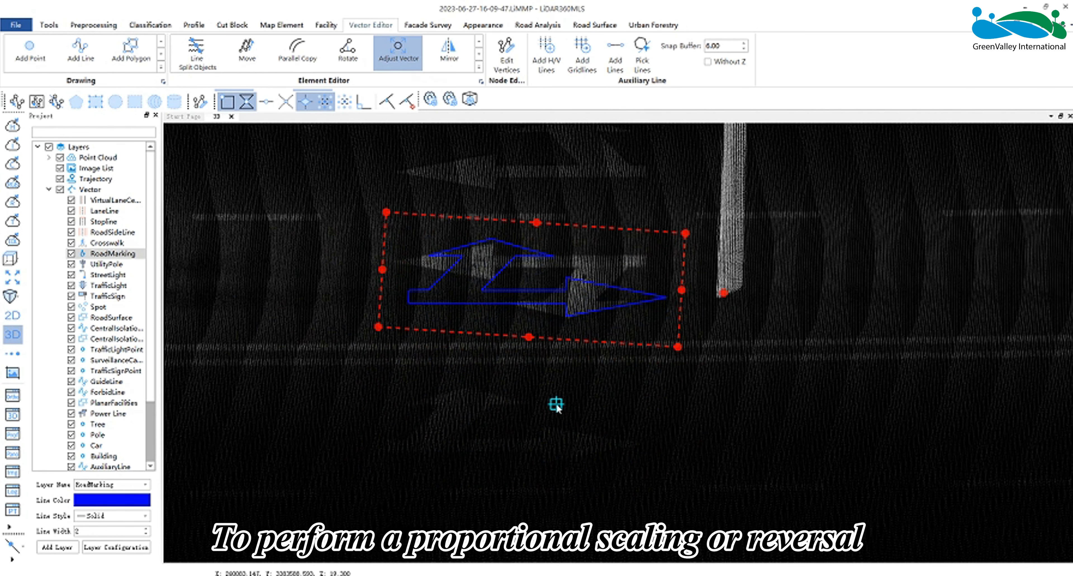
Reverse the turn-arrow polygon with proportional scaling from its corner points and resize it over the matching scanned arrow
{"action": "middle_click_drag", "start_coordinate": [557, 403], "coordinate": [563, 437]}
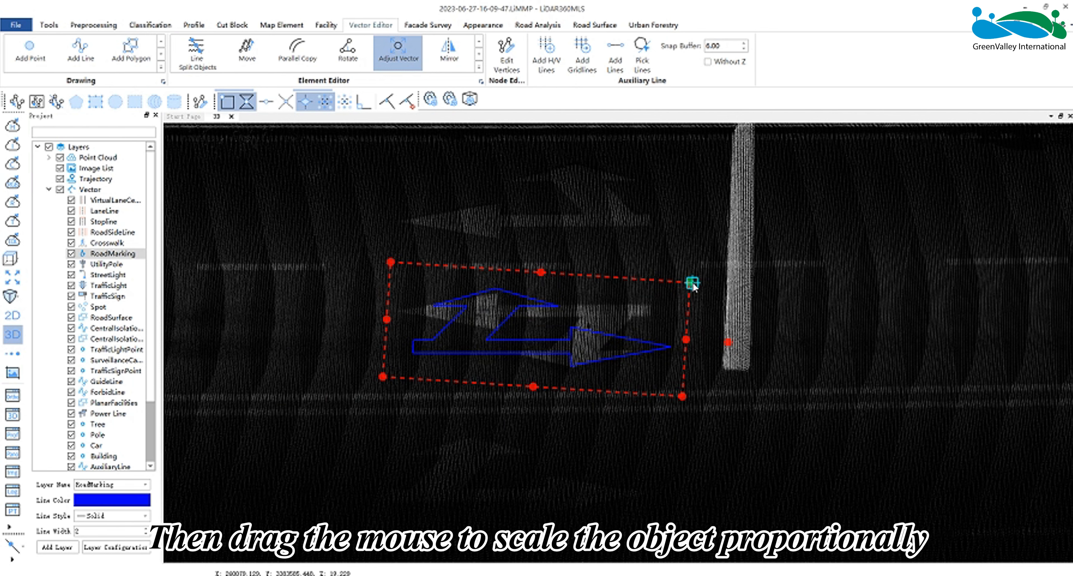
{"action": "left_click_drag", "start_coordinate": [692, 284], "coordinate": [220, 325]}
{"action": "left_click_drag", "start_coordinate": [325, 335], "coordinate": [560, 308]}
{"action": "scroll", "coordinate": [532, 342], "scroll_direction": "up", "scroll_amount": 3}
{"action": "middle_click_drag", "start_coordinate": [528, 382], "coordinate": [564, 444]}
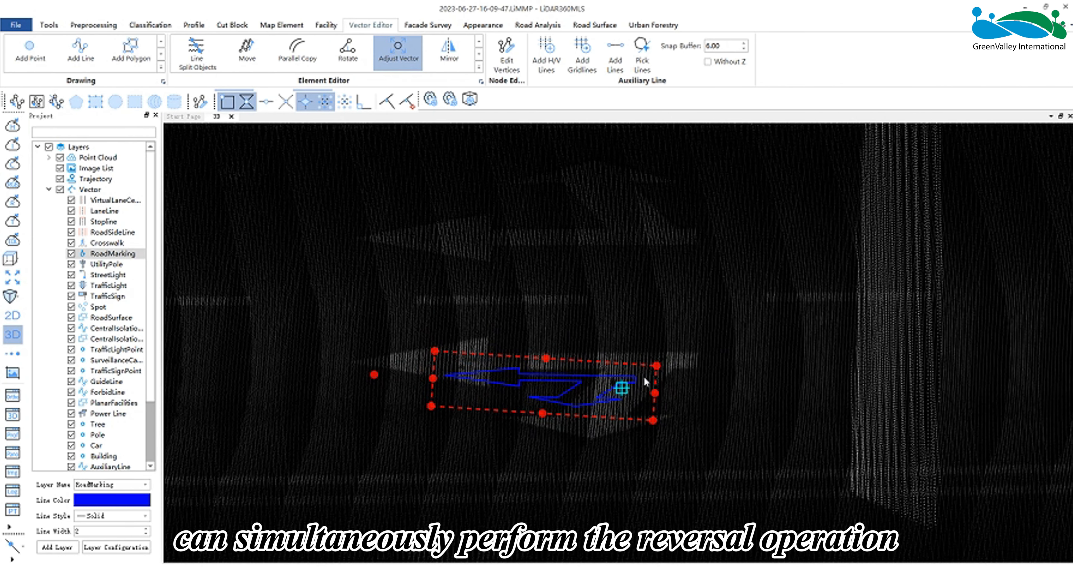
{"action": "left_click_drag", "start_coordinate": [658, 366], "coordinate": [727, 340]}
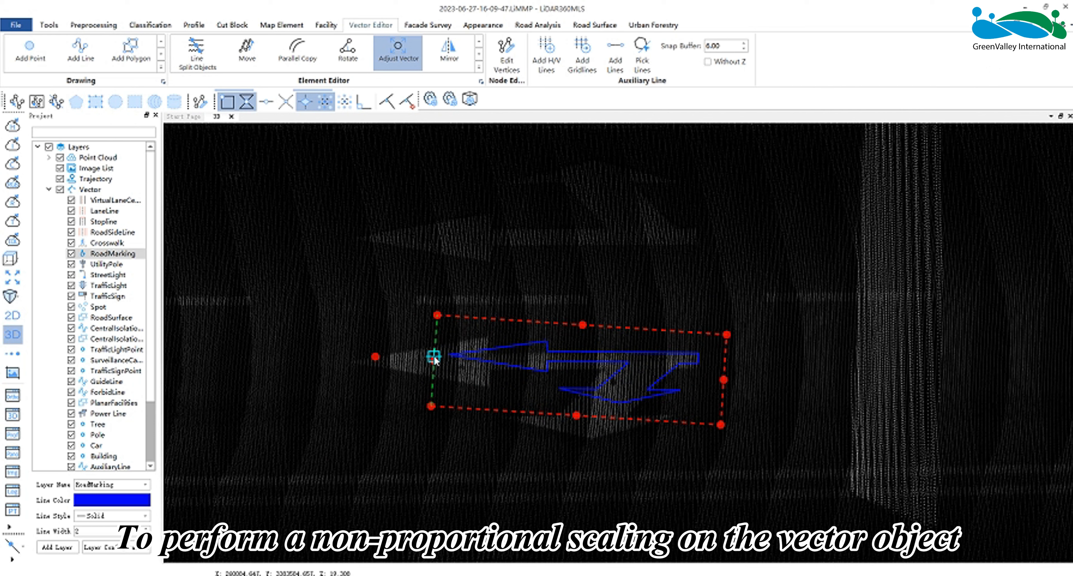
Scale the turn-arrow polygon non-proportionally side by side to fit the scanned arrow, and rotate it slightly to finish the adjustment
{"action": "left_click_drag", "start_coordinate": [434, 361], "coordinate": [331, 372]}
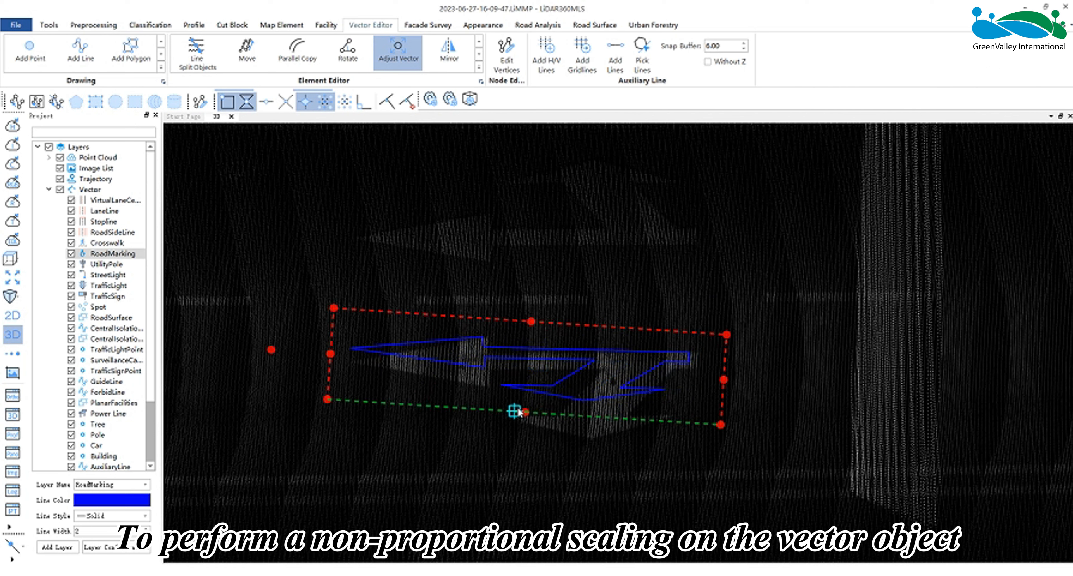
{"action": "left_click_drag", "start_coordinate": [524, 413], "coordinate": [528, 448]}
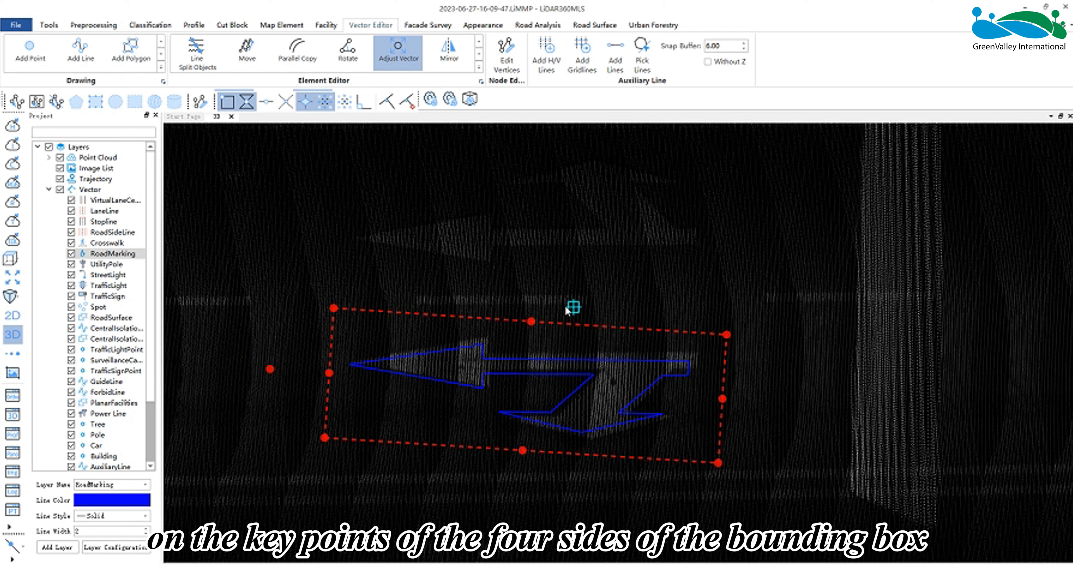
{"action": "left_click_drag", "start_coordinate": [531, 321], "coordinate": [534, 308]}
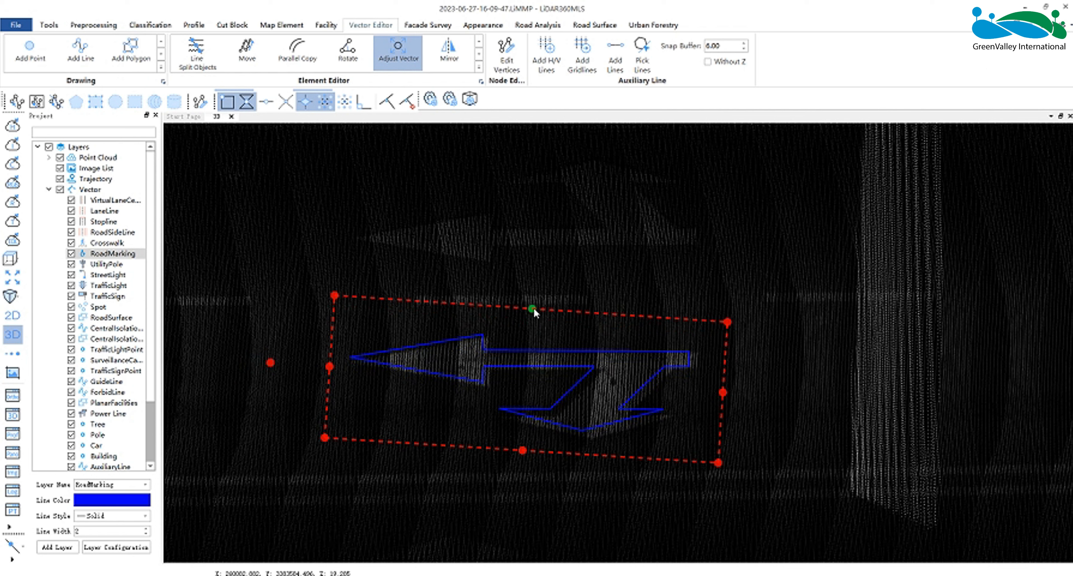
{"action": "left_click_drag", "start_coordinate": [521, 449], "coordinate": [523, 458]}
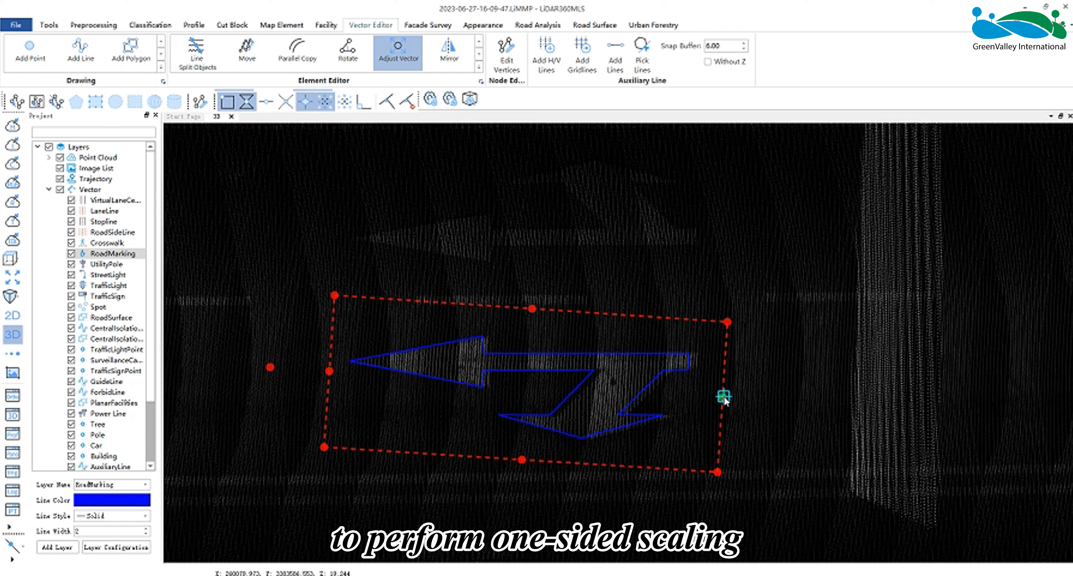
{"action": "left_click_drag", "start_coordinate": [722, 396], "coordinate": [734, 399]}
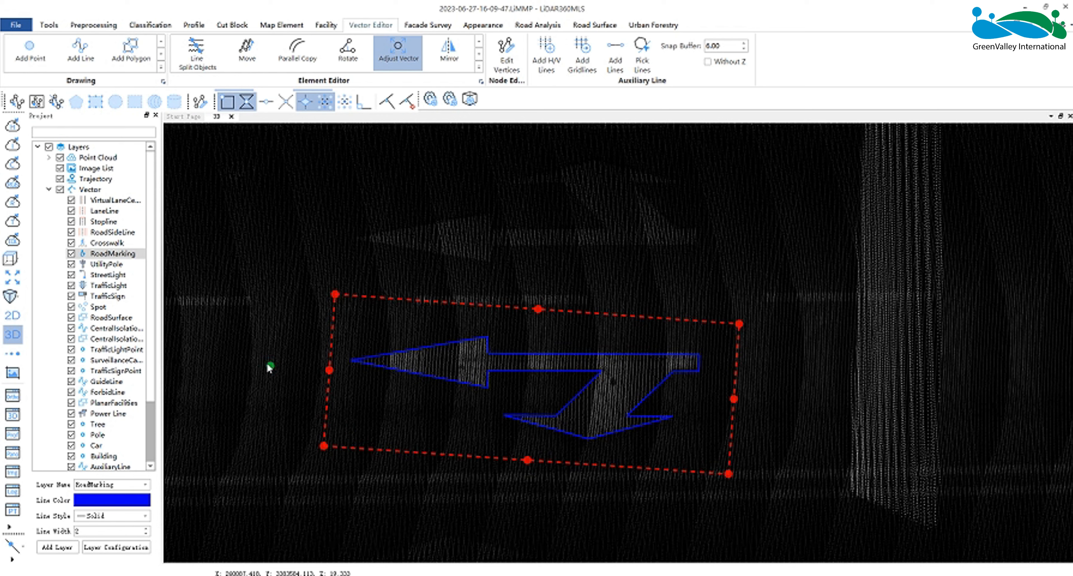
{"action": "left_click_drag", "start_coordinate": [272, 365], "coordinate": [235, 370]}
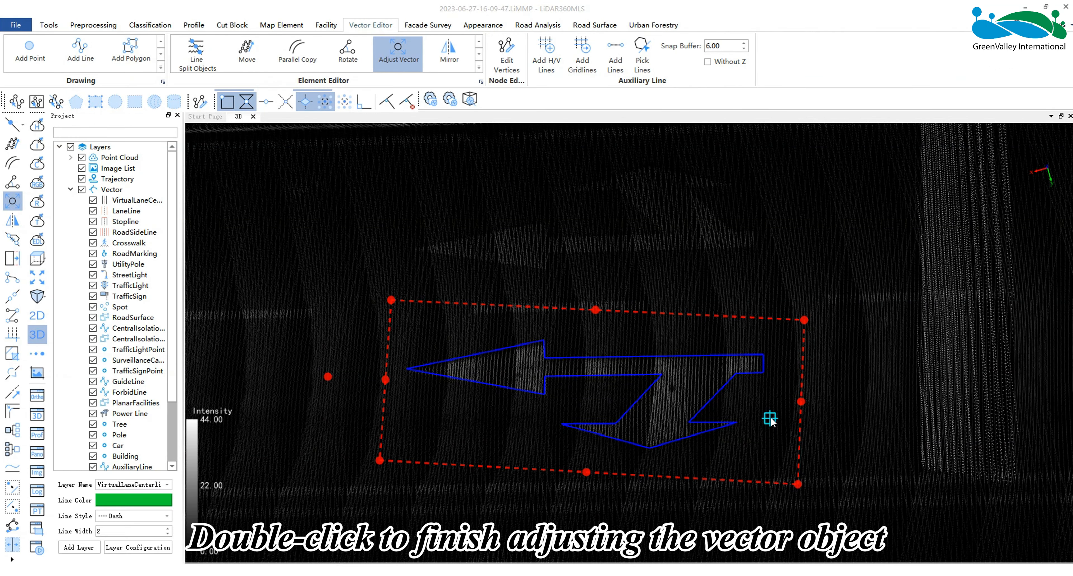
{"action": "double_click", "coordinate": [770, 418]}
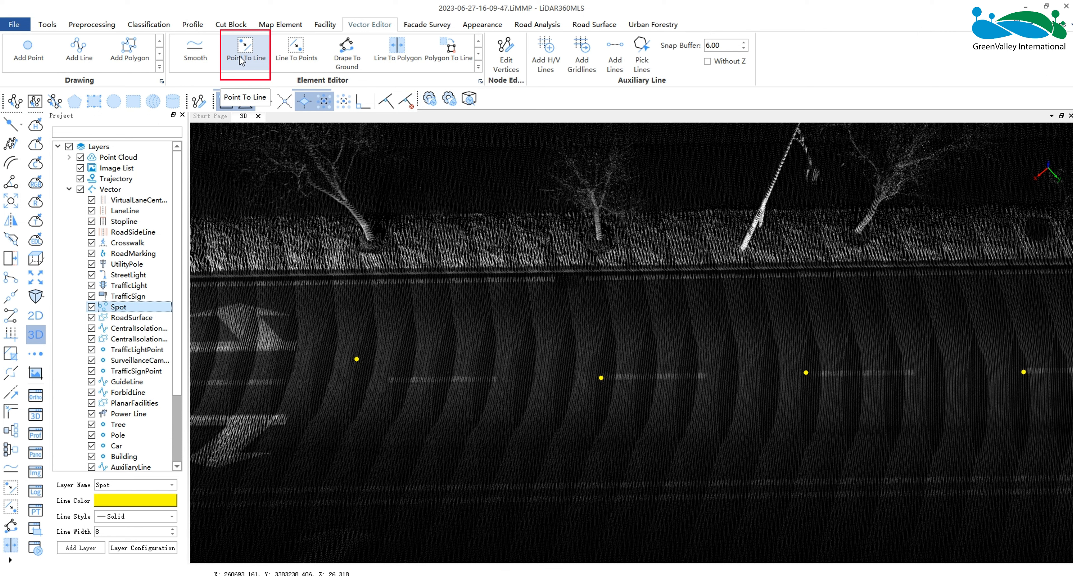
Convert the first Spot point to a 15 m line in the Up direction on the PointToLine layer
{"action": "left_click", "coordinate": [241, 59]}
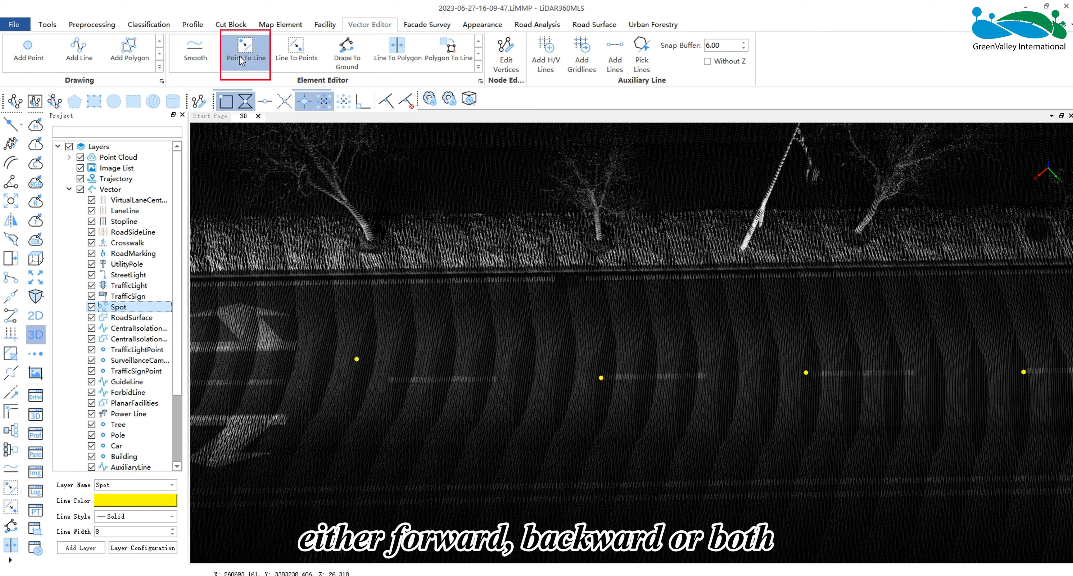
{"action": "left_click", "coordinate": [356, 359]}
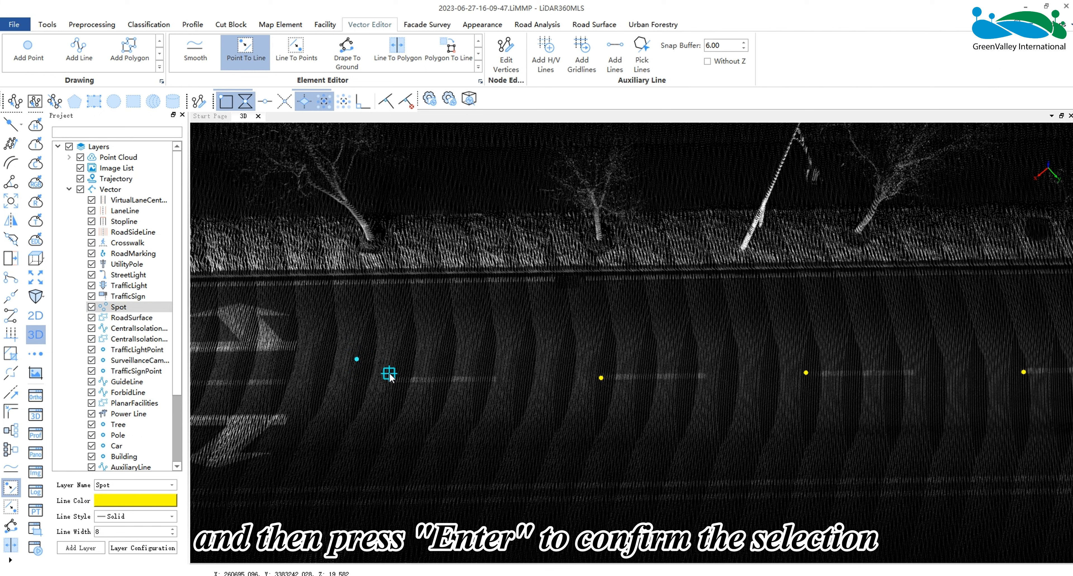
{"action": "key", "text": "Return"}
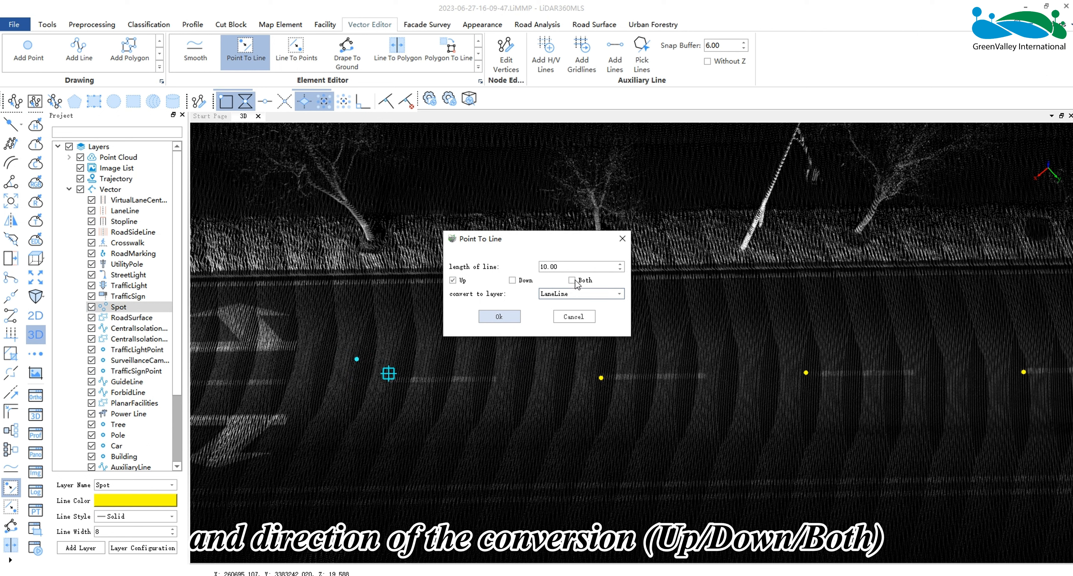
{"action": "double_click", "coordinate": [565, 268]}
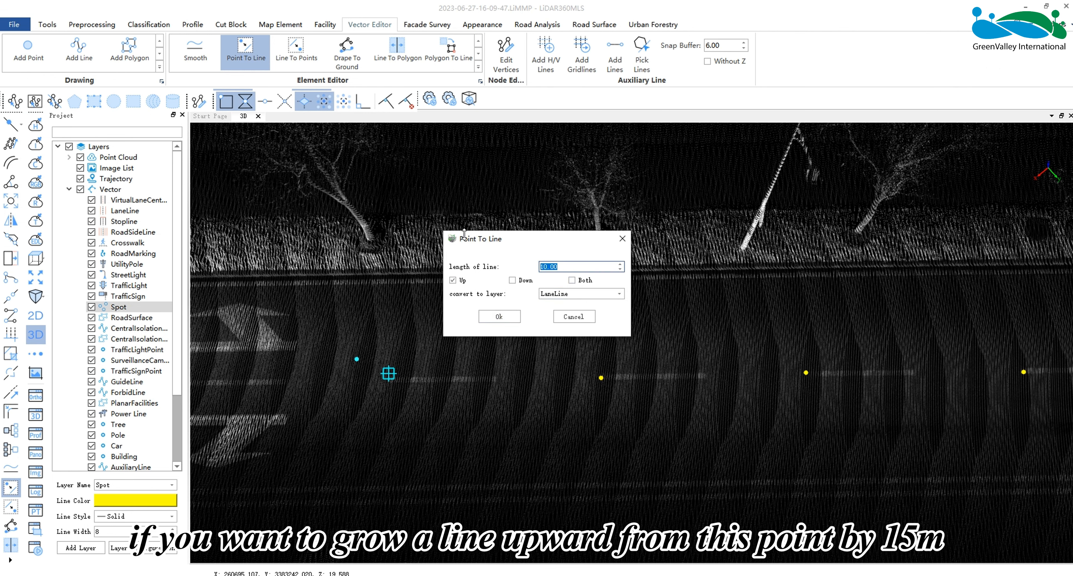
{"action": "type", "text": "15"}
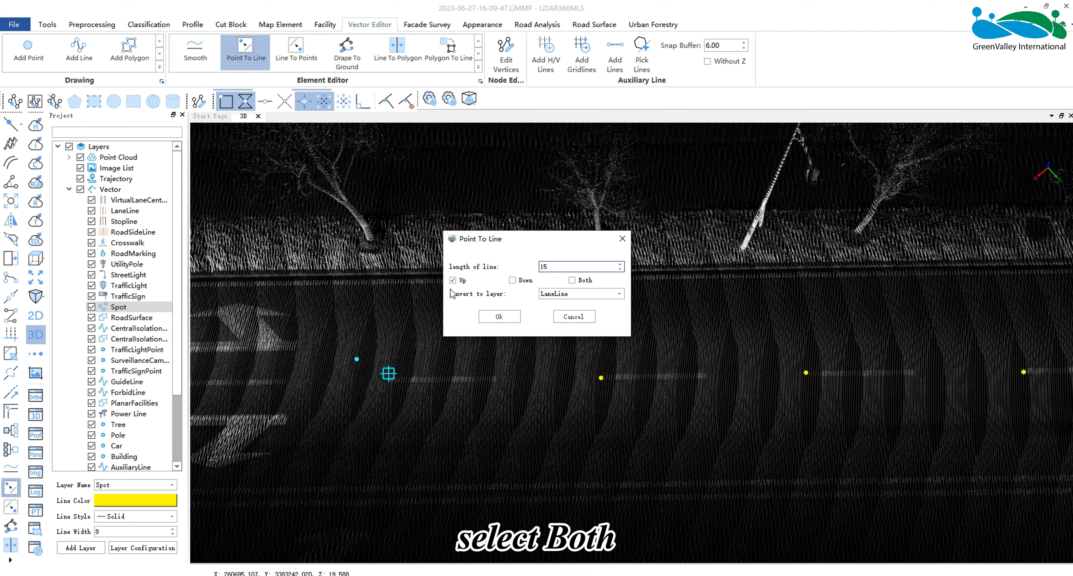
{"action": "left_click", "coordinate": [579, 294]}
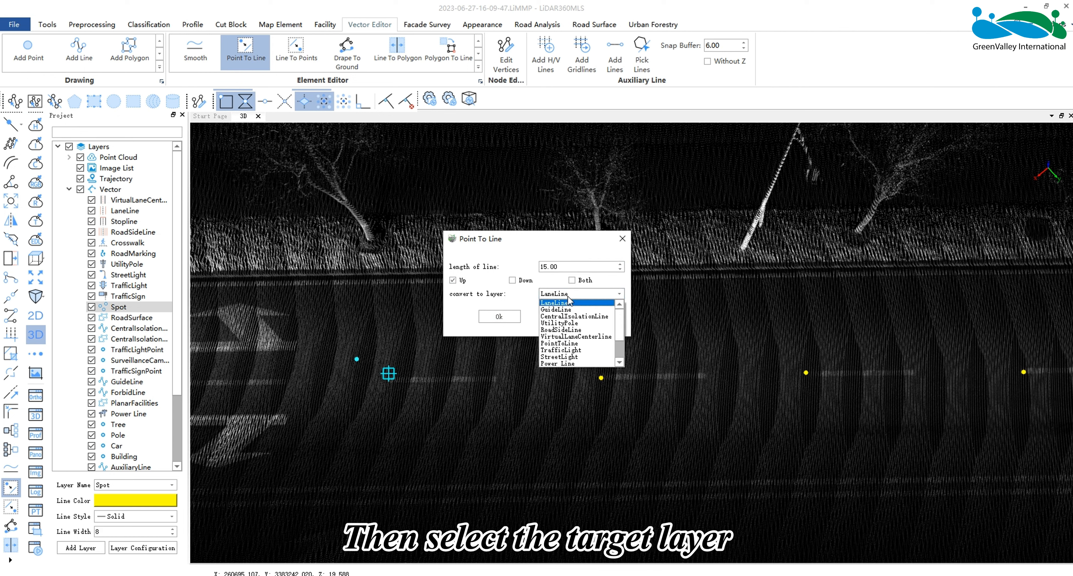
{"action": "left_click", "coordinate": [581, 343]}
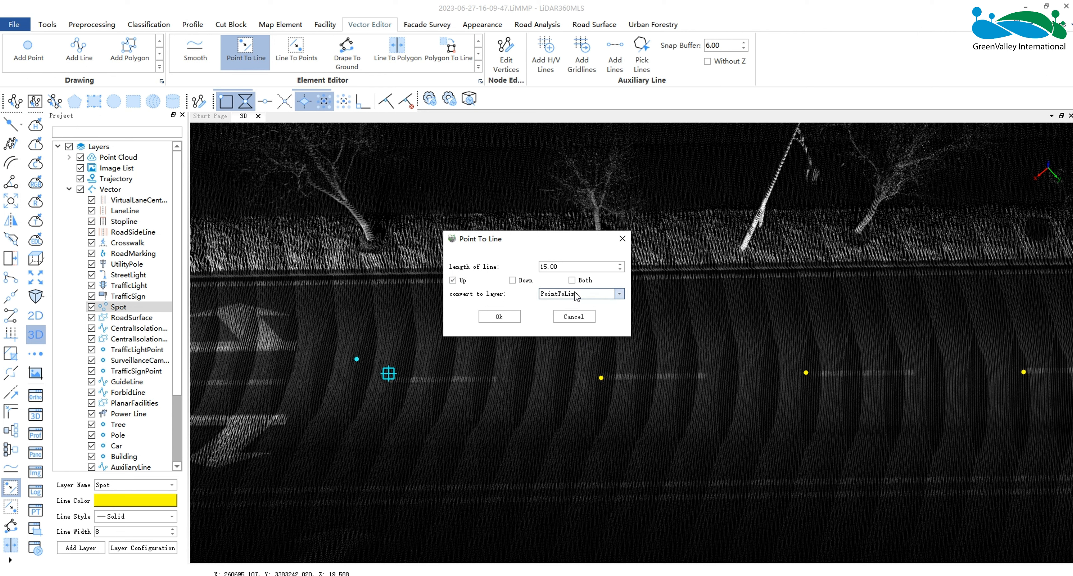
{"action": "left_click", "coordinate": [500, 317]}
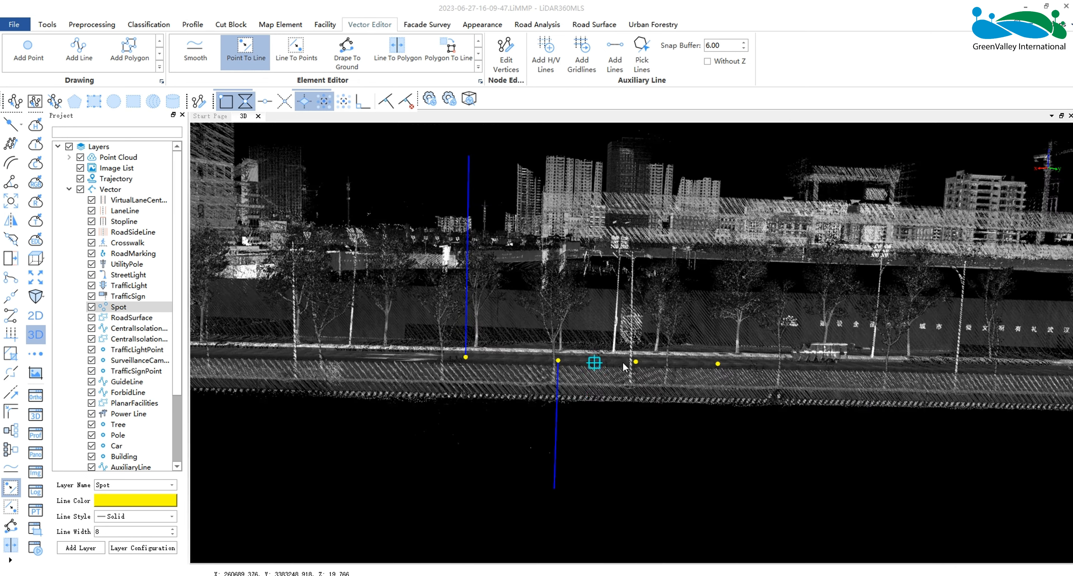
Convert the third Spot point to a line in both directions, and cancel the conversion of the fourth point
{"action": "left_click", "coordinate": [671, 367]}
{"action": "left_click", "coordinate": [499, 316]}
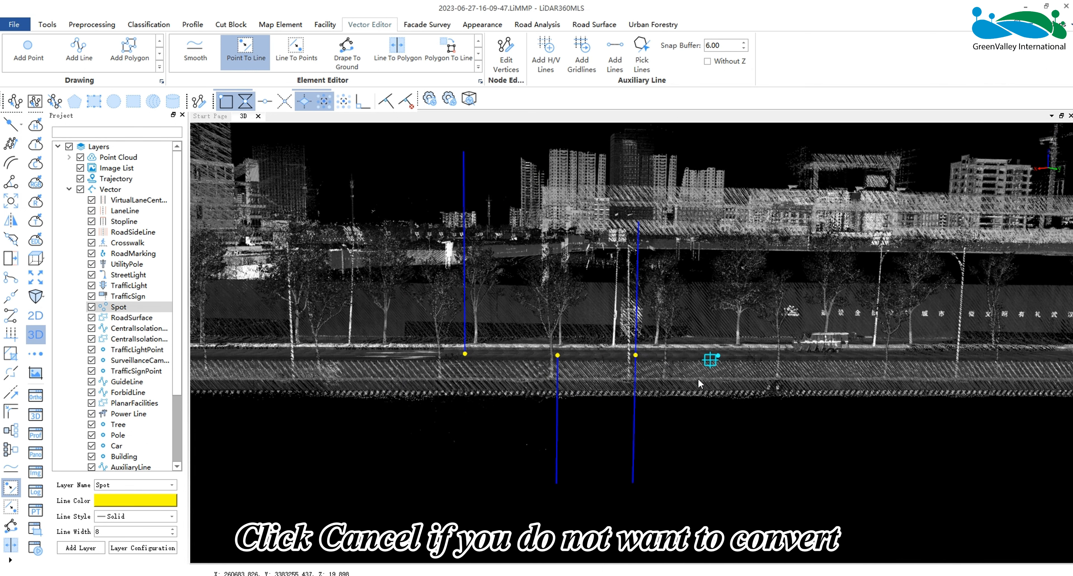
{"action": "left_click", "coordinate": [401, 453]}
{"action": "left_click", "coordinate": [576, 319]}
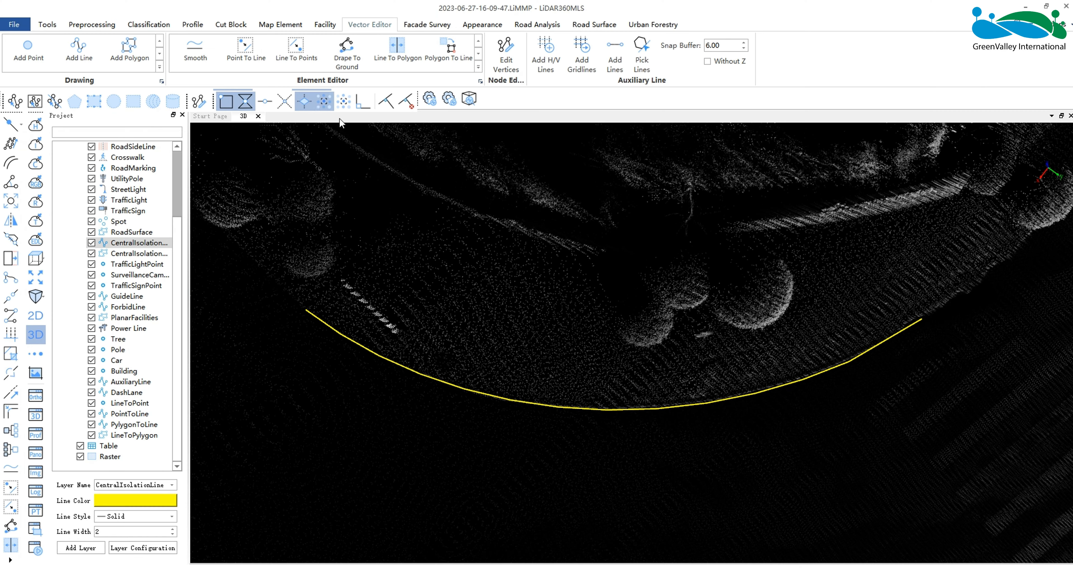
Convert the curved CentralIsolationLine object to points on the LineToPoint layer, and hide the CentralIsolationLine layer
{"action": "left_click", "coordinate": [296, 57]}
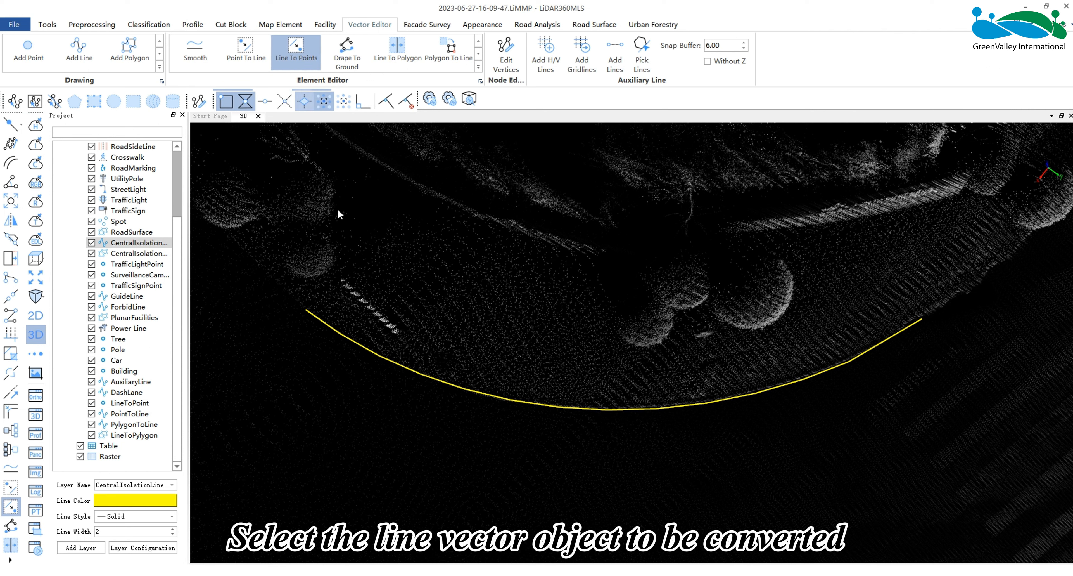
{"action": "left_click", "coordinate": [454, 384]}
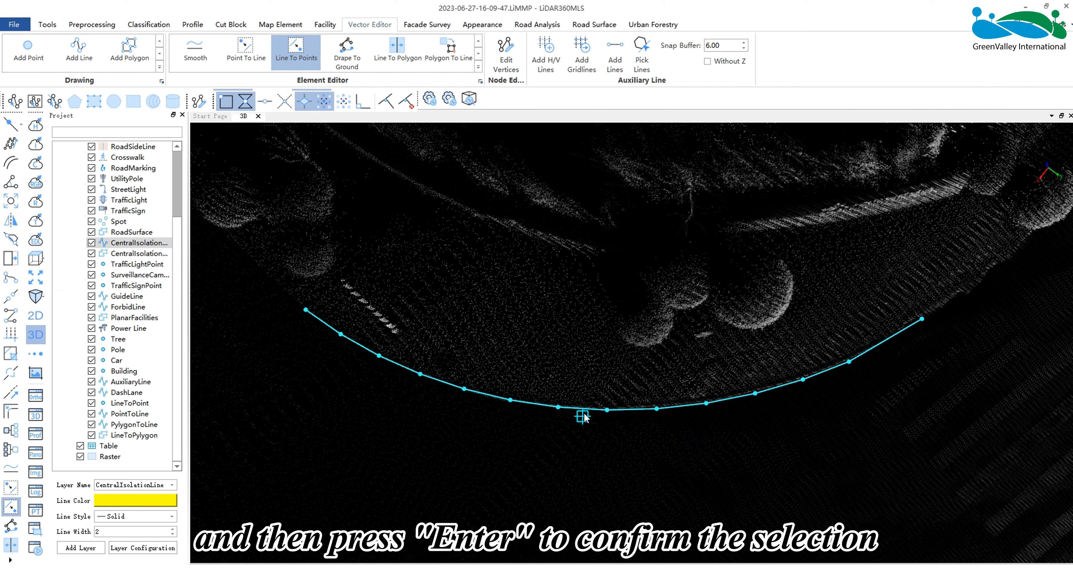
{"action": "key", "text": "Return"}
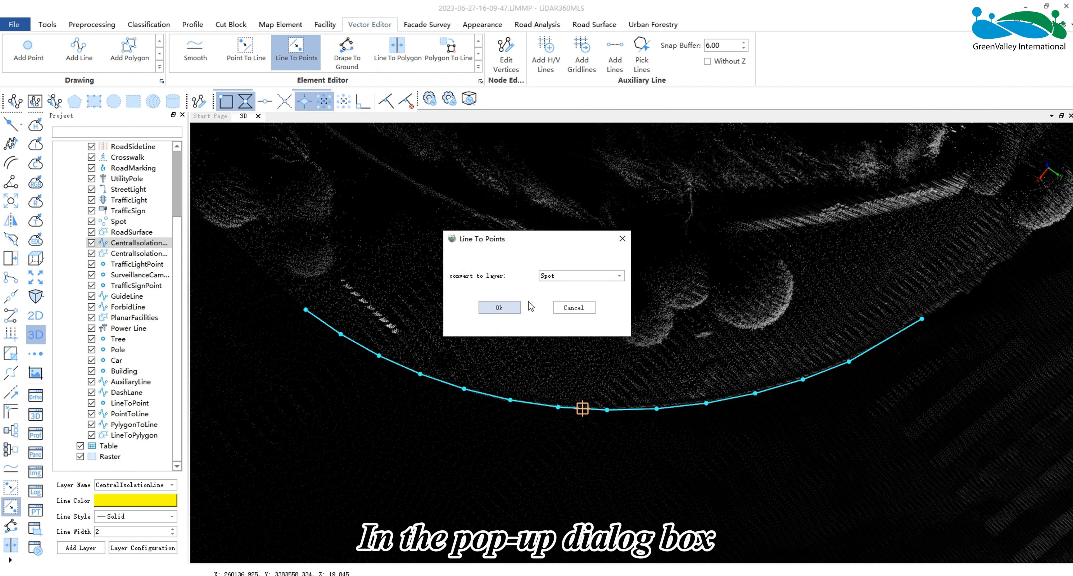
{"action": "left_click", "coordinate": [578, 278]}
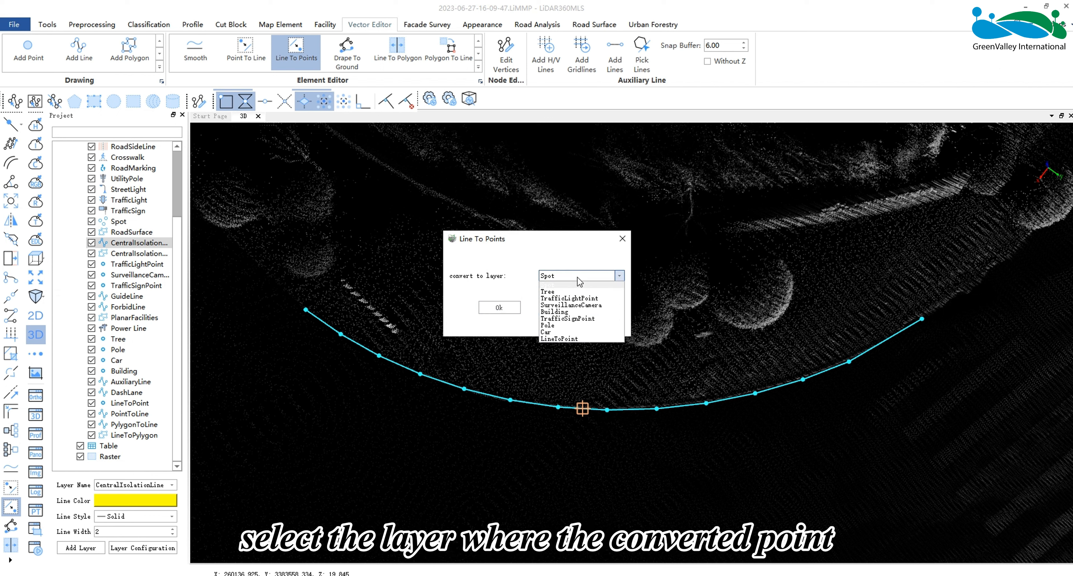
{"action": "left_click", "coordinate": [565, 339]}
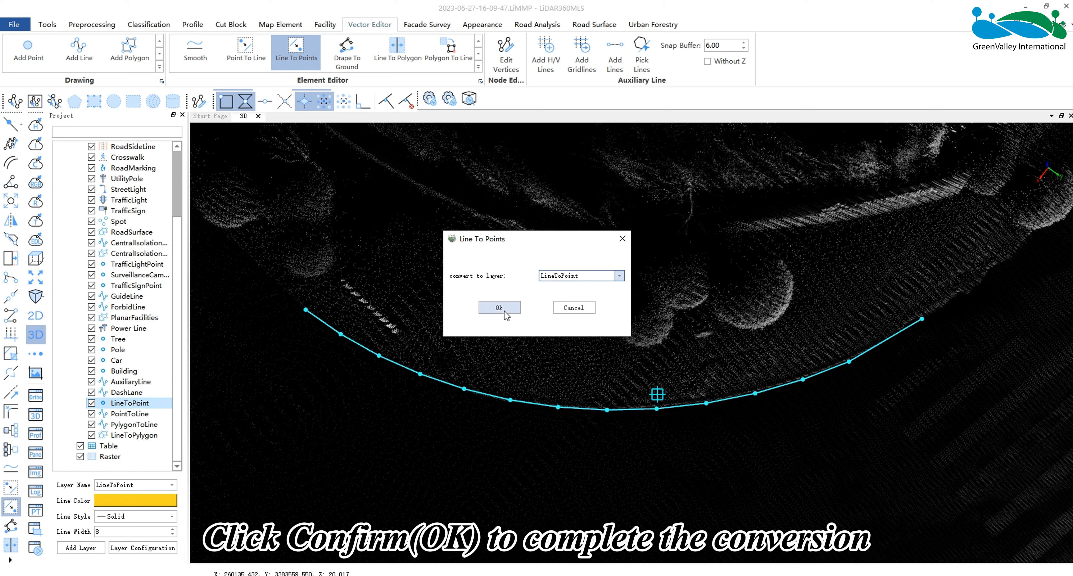
{"action": "left_click", "coordinate": [579, 311]}
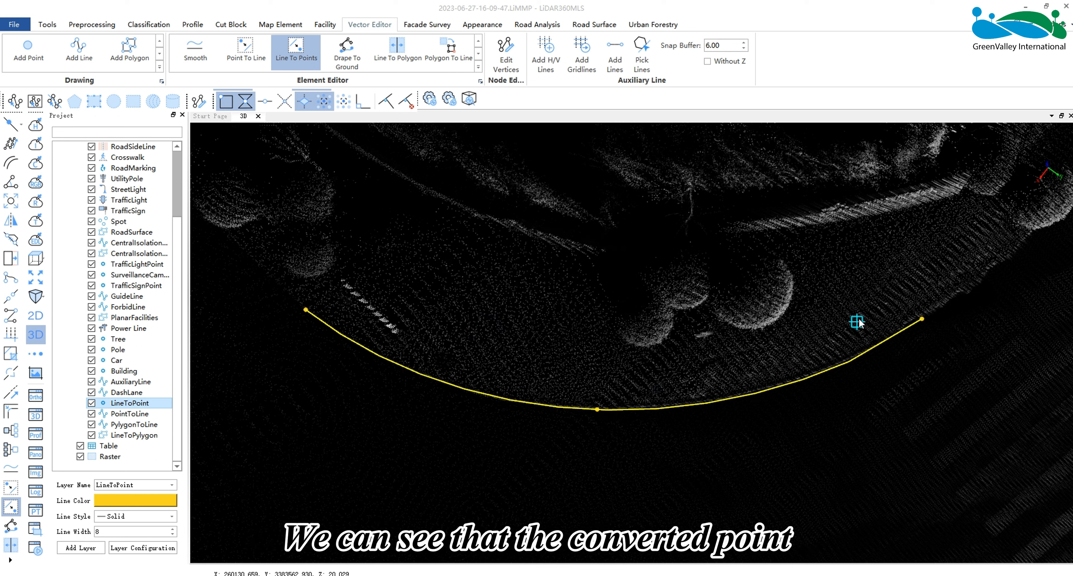
{"action": "left_click", "coordinate": [91, 242]}
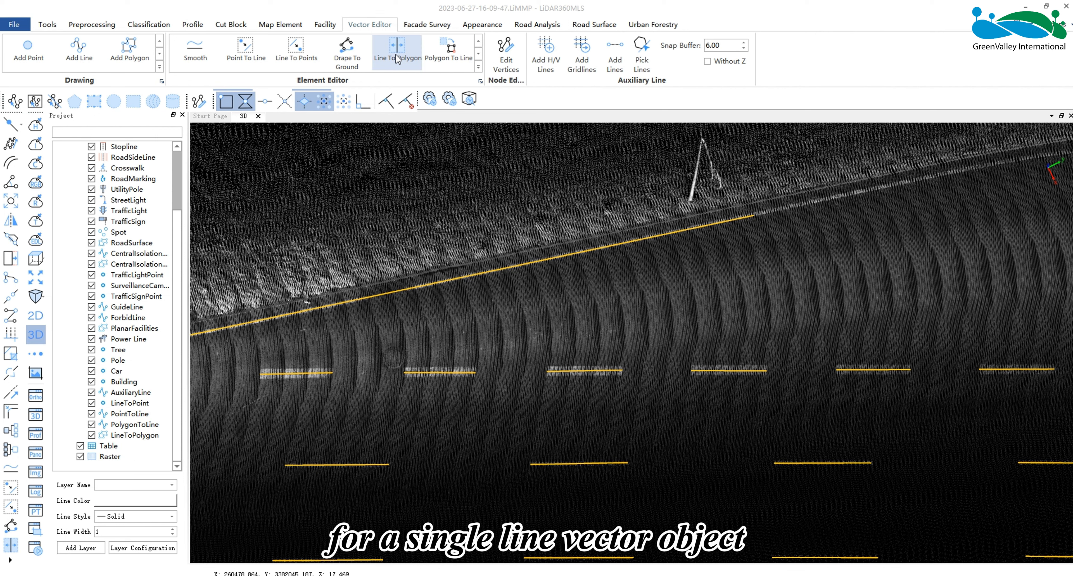
Select the dashed lane line nearest the road edge for Line To Polygon conversion, with a 0.45 m width and LineToPolygon as the target layer
{"action": "left_click", "coordinate": [397, 53]}
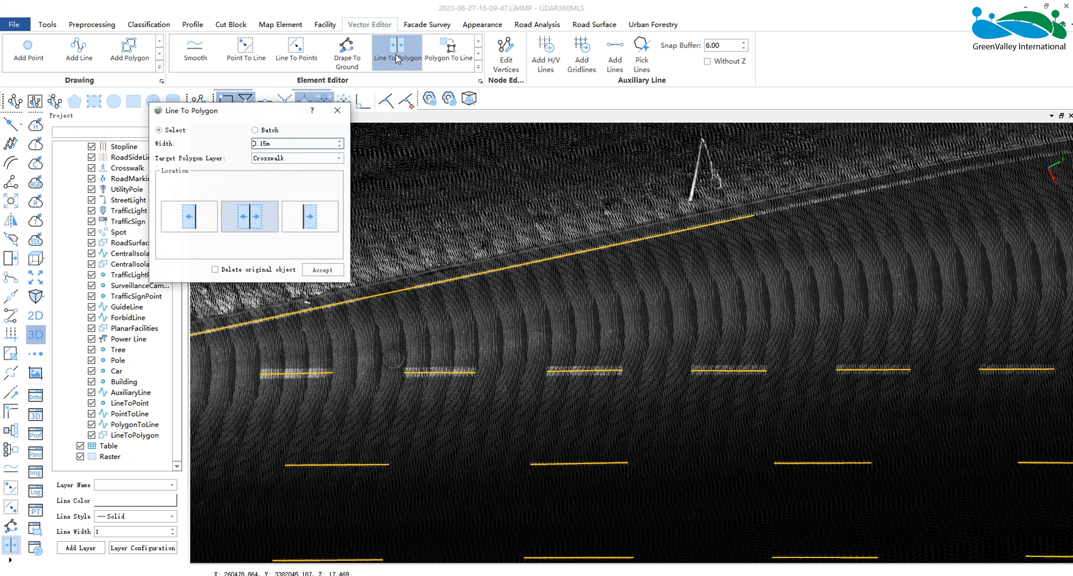
{"action": "left_click_drag", "start_coordinate": [303, 137], "coordinate": [309, 141]}
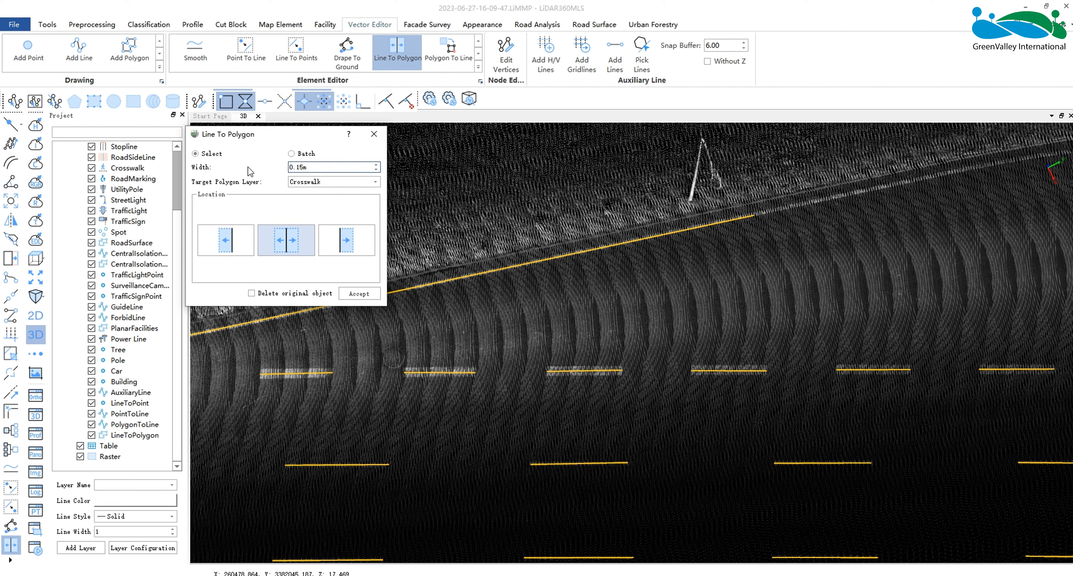
{"action": "left_click", "coordinate": [590, 370]}
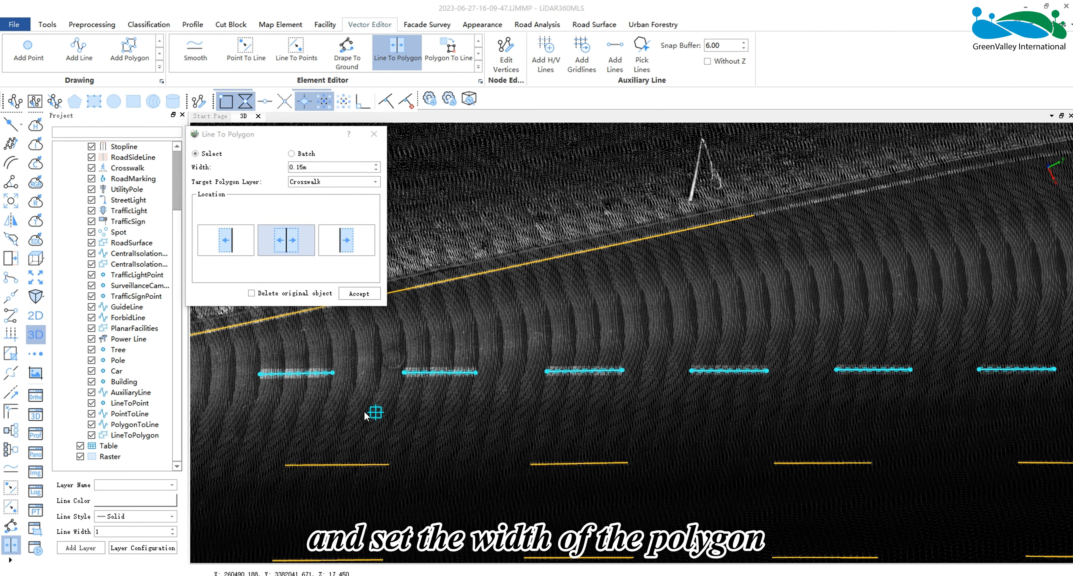
{"action": "double_click", "coordinate": [341, 167]}
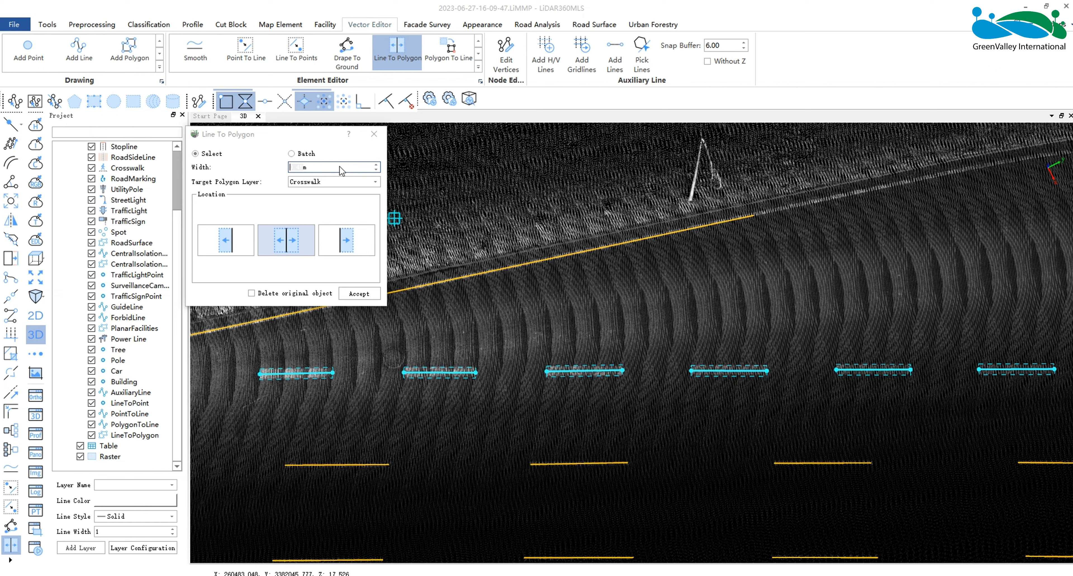
{"action": "left_click", "coordinate": [340, 183]}
{"action": "left_click", "coordinate": [342, 183]}
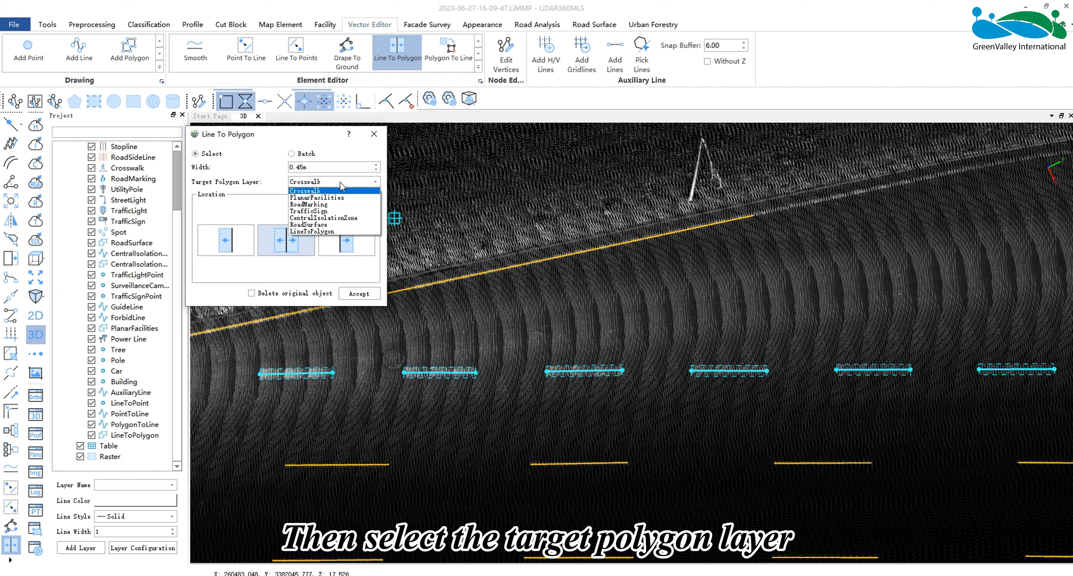
{"action": "left_click", "coordinate": [320, 231]}
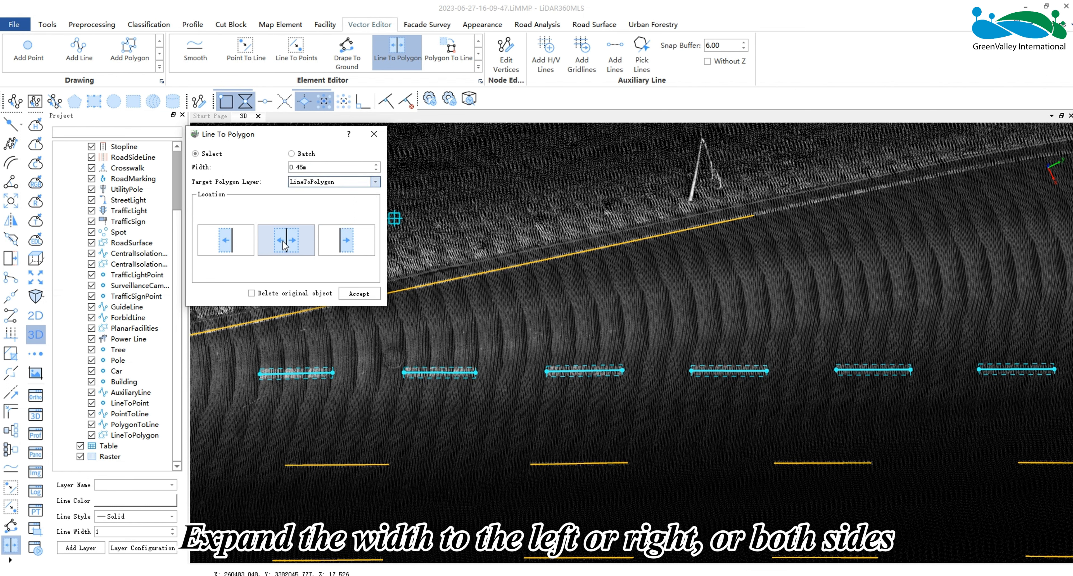
Preview expansion to the left and right, generate the polygons expanded to both sides at 0.45 m width, and inspect the converted object's information
{"action": "left_click", "coordinate": [232, 240]}
{"action": "scroll", "coordinate": [326, 172], "scroll_direction": "down", "scroll_amount": 2}
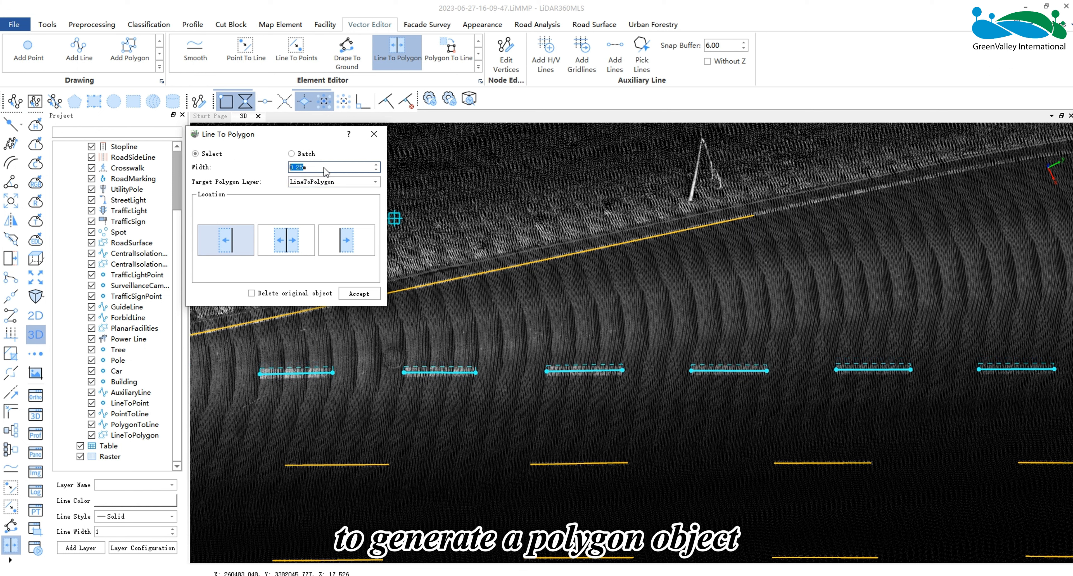
{"action": "left_click", "coordinate": [345, 240]}
{"action": "left_click", "coordinate": [289, 242]}
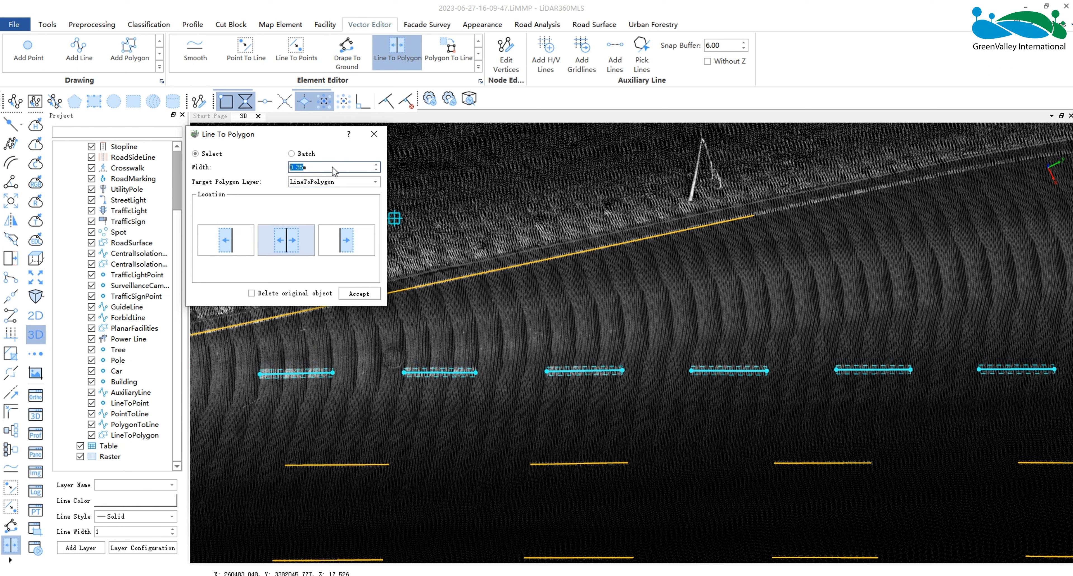
{"action": "scroll", "coordinate": [335, 171], "scroll_direction": "up", "scroll_amount": 2}
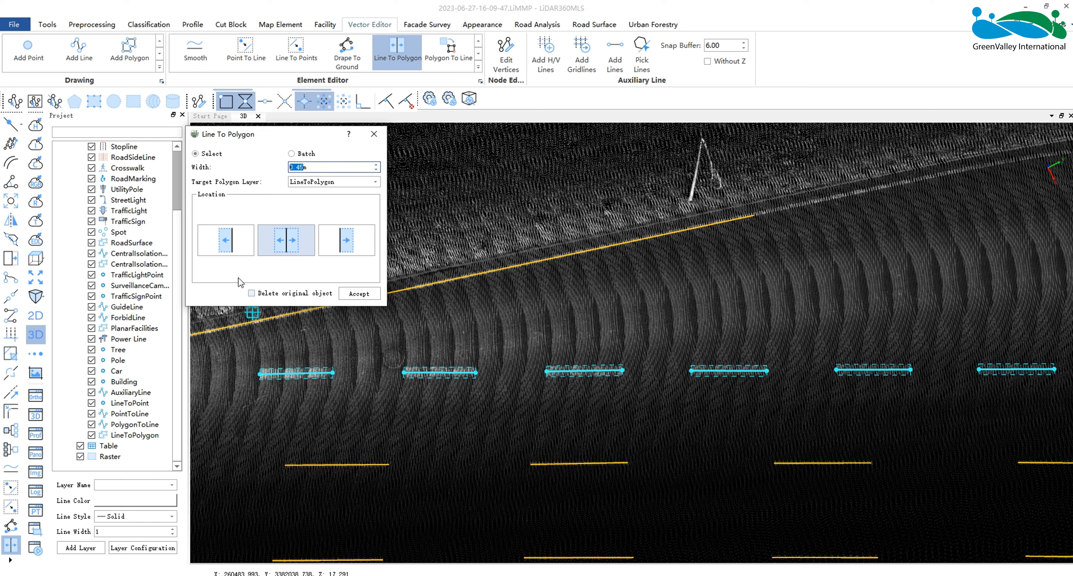
{"action": "left_click", "coordinate": [350, 294]}
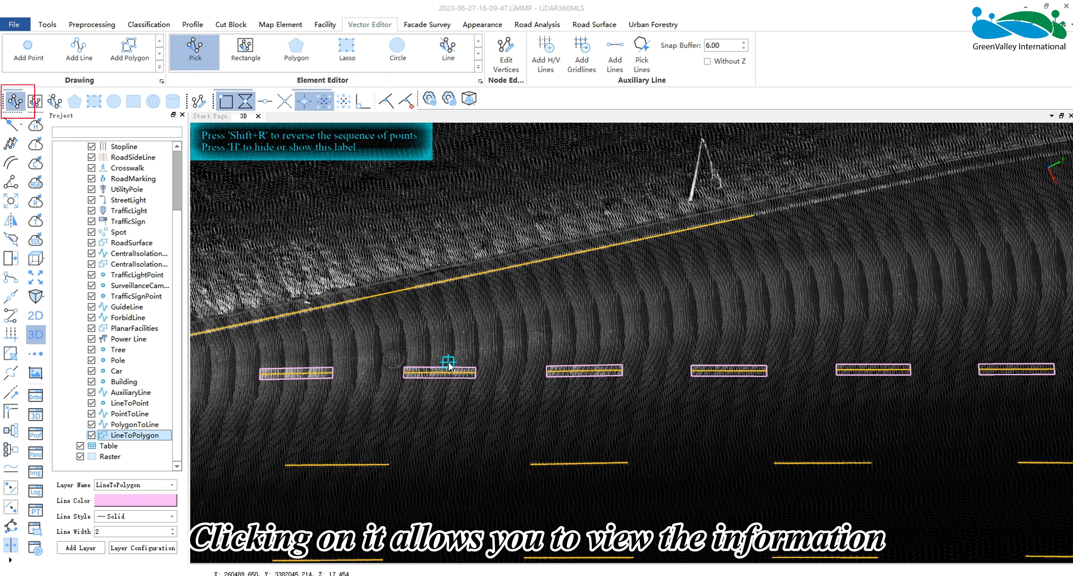
{"action": "left_click", "coordinate": [446, 372]}
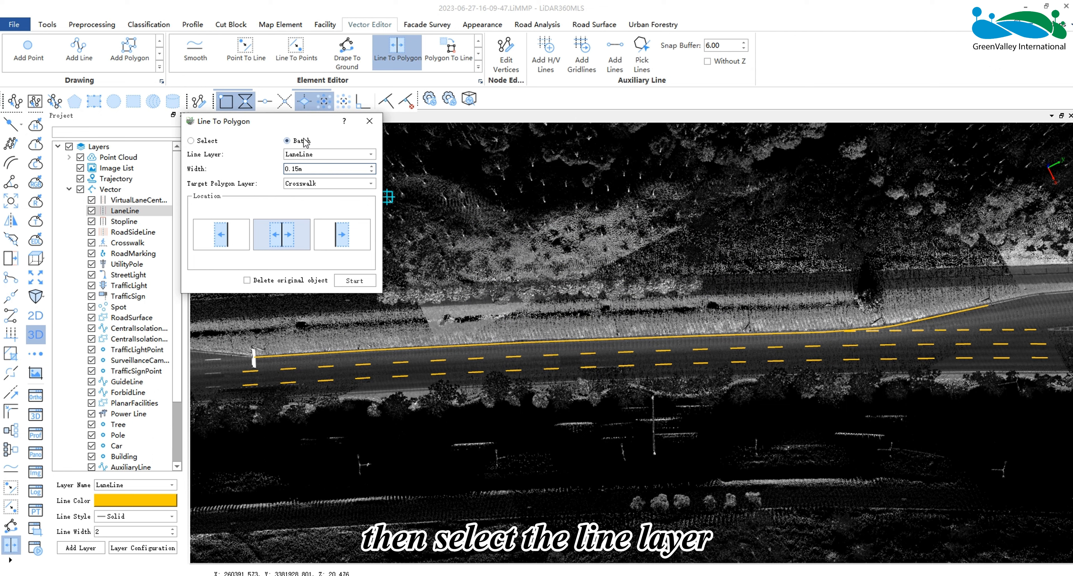
Batch convert the LaneLine layer to 0.45 m wide polygons expanded to both sides on the LineToPolygon layer, and inspect a converted dashed object
{"action": "left_click", "coordinate": [372, 155]}
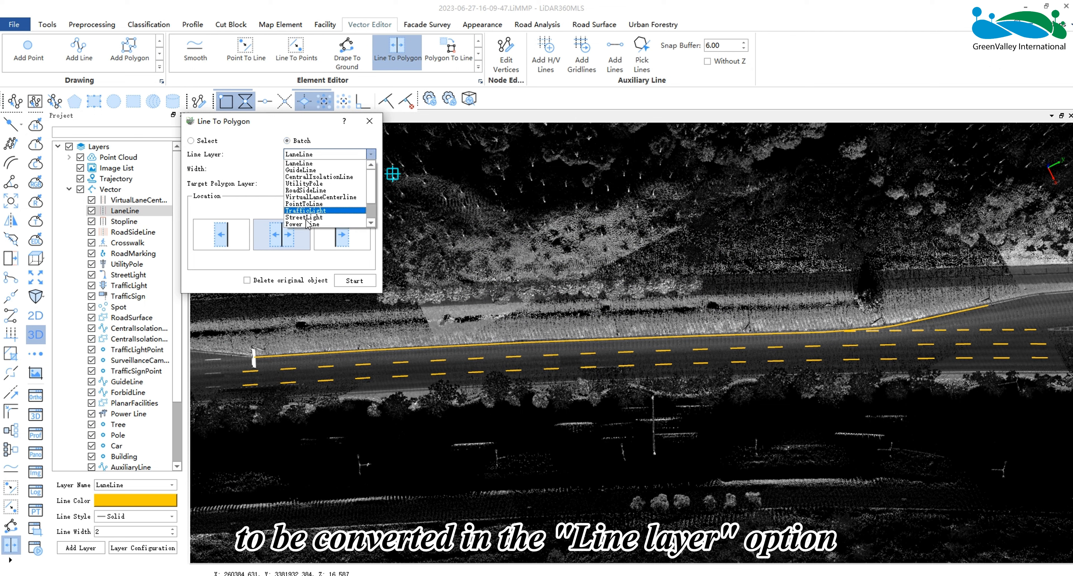
{"action": "left_click", "coordinate": [303, 164]}
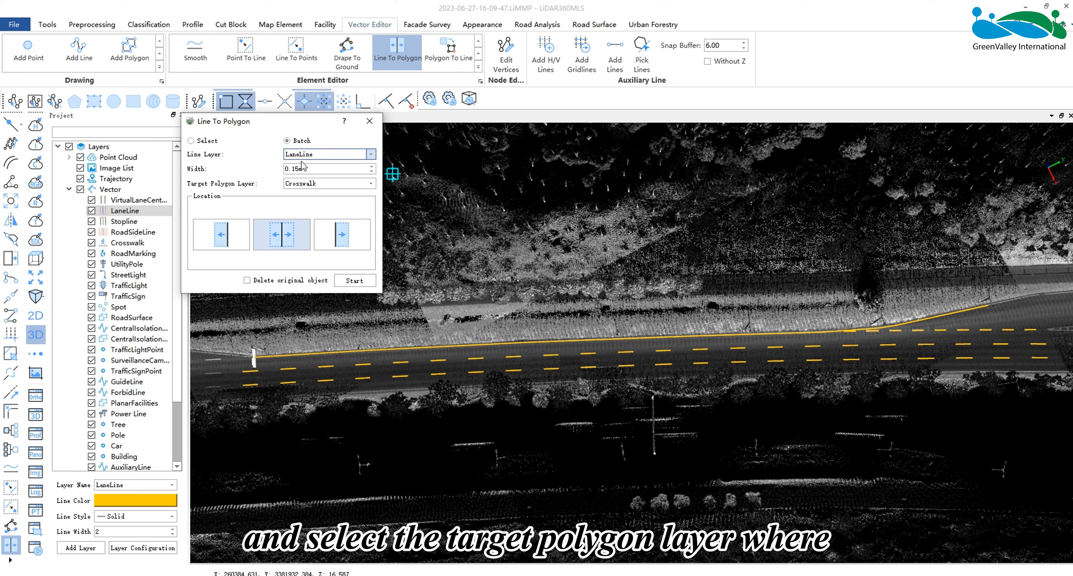
{"action": "left_click", "coordinate": [370, 184]}
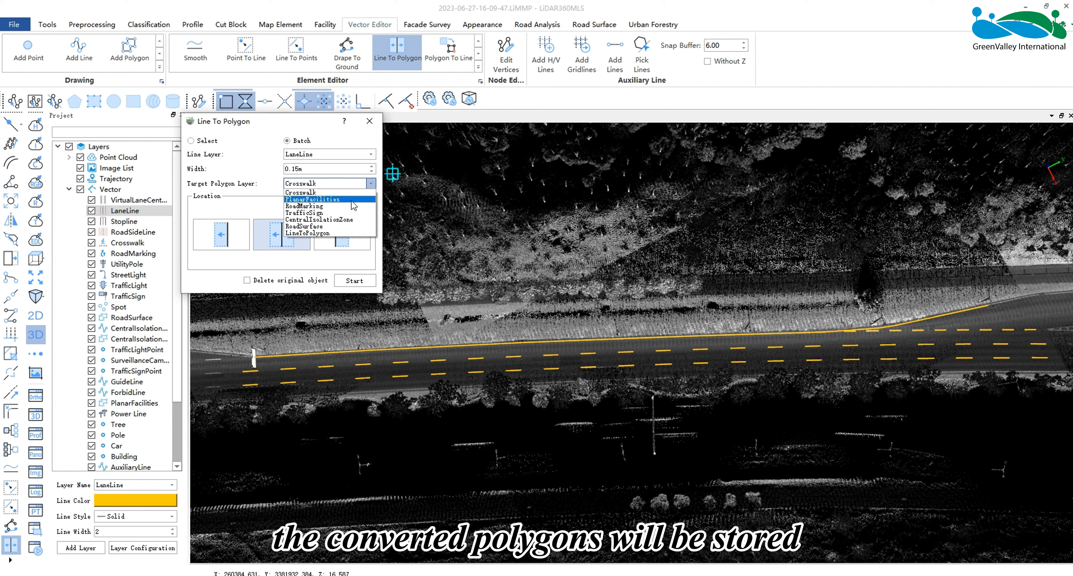
{"action": "left_click", "coordinate": [325, 233]}
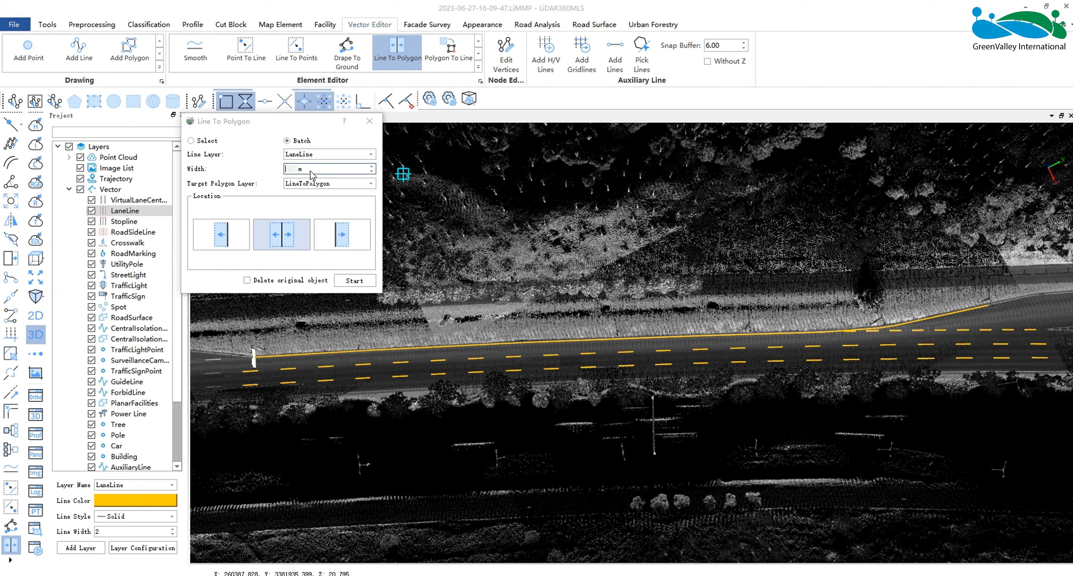
{"action": "left_click", "coordinate": [328, 171]}
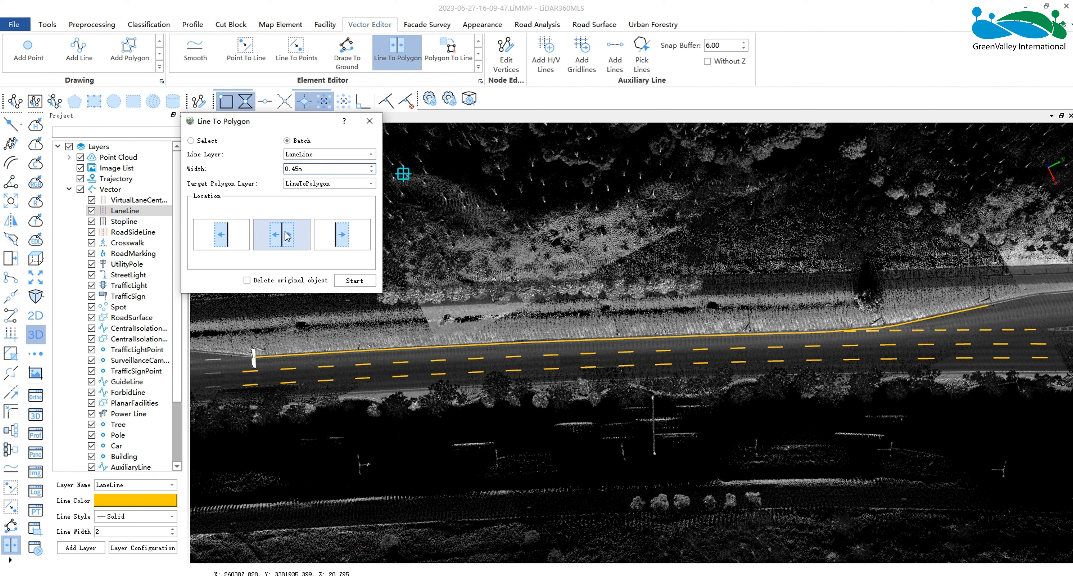
{"action": "left_click", "coordinate": [221, 235]}
{"action": "left_click", "coordinate": [288, 235]}
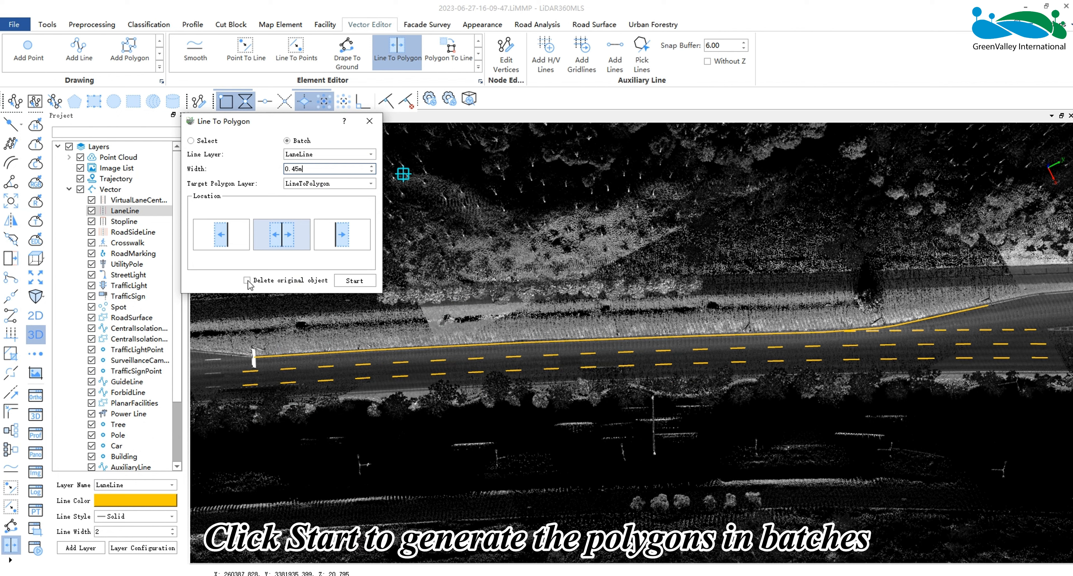
{"action": "left_click", "coordinate": [363, 283]}
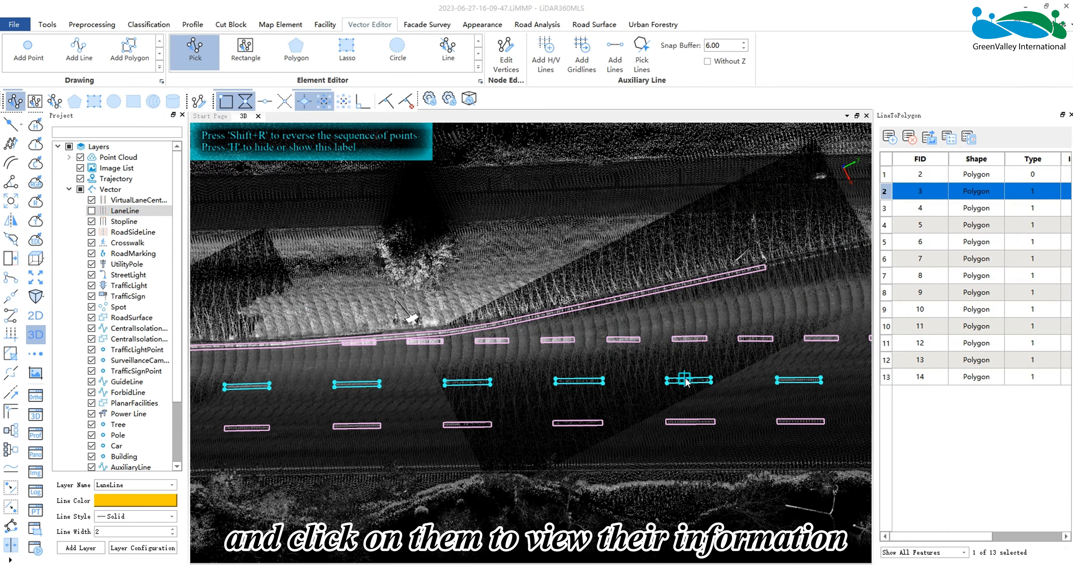
{"action": "left_click", "coordinate": [679, 372]}
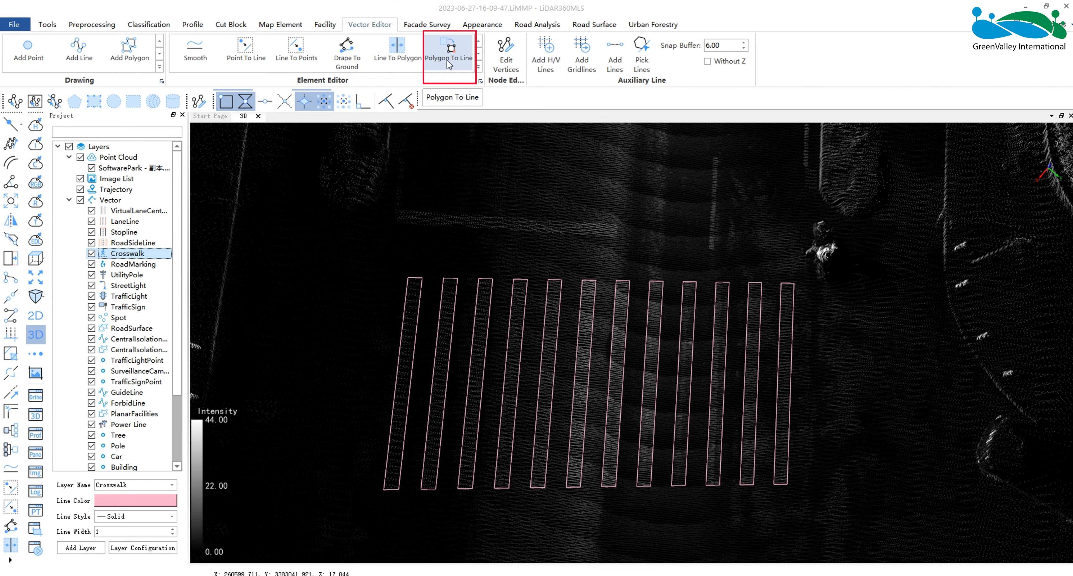
Convert the selected crosswalk polygon object to lines on the PolygonToLine layer, keeping the original object
{"action": "left_click", "coordinate": [447, 59]}
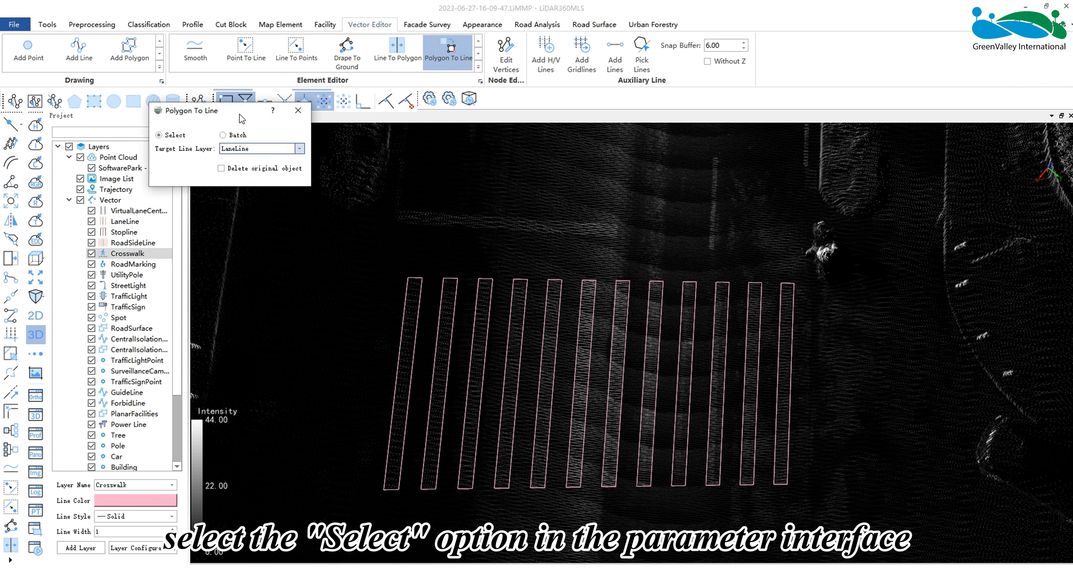
{"action": "left_click_drag", "start_coordinate": [242, 120], "coordinate": [297, 151]}
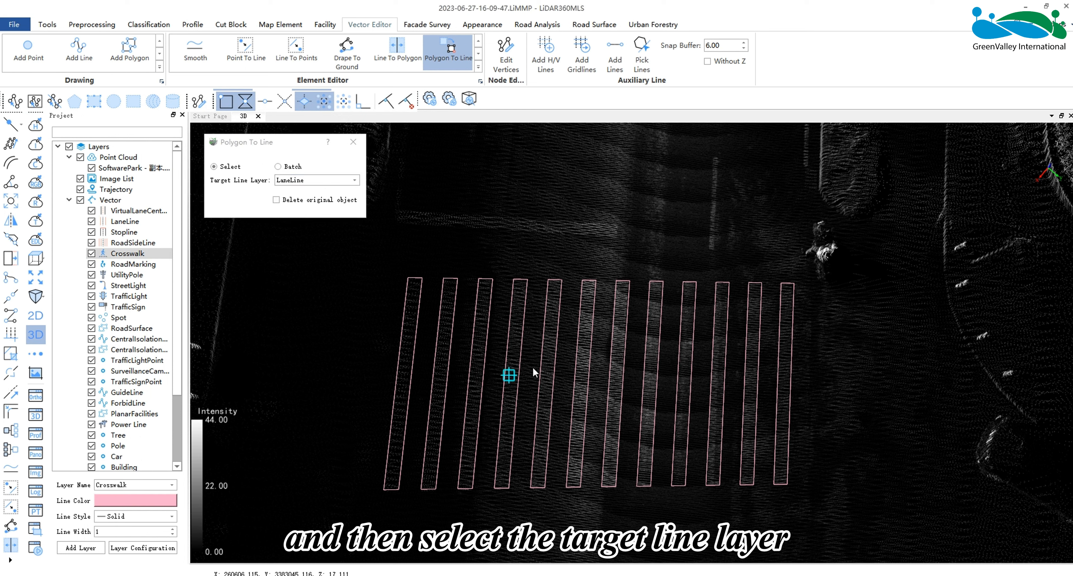
{"action": "left_click", "coordinate": [354, 180]}
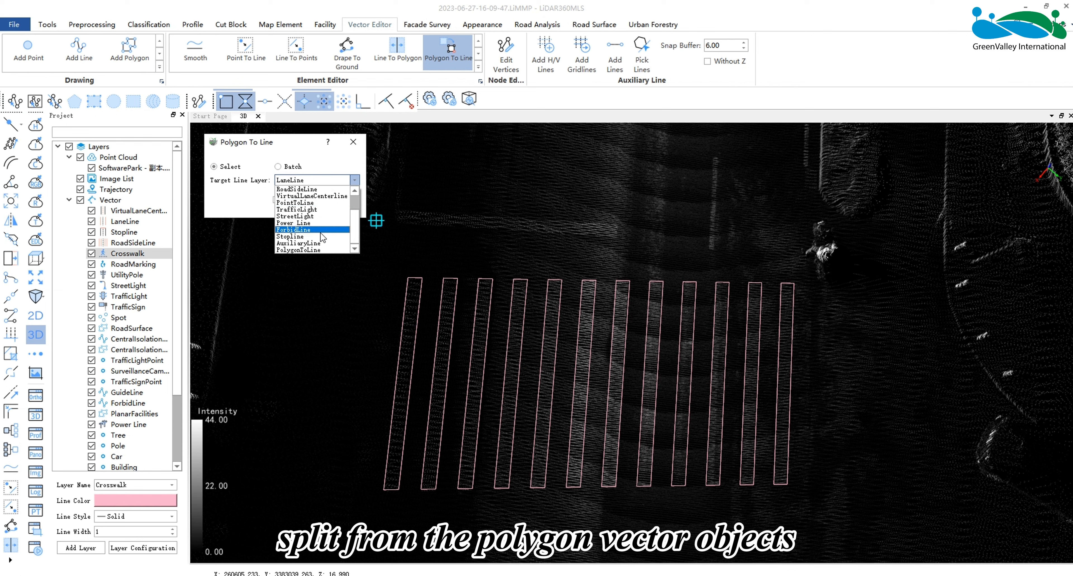
{"action": "left_click", "coordinate": [320, 248]}
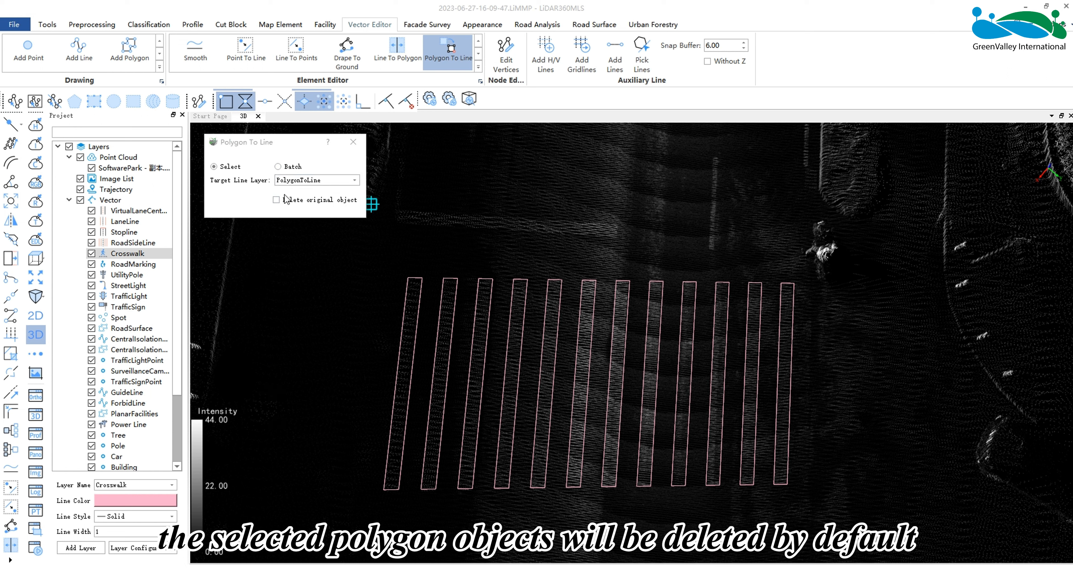
{"action": "left_click", "coordinate": [415, 330]}
{"action": "left_click", "coordinate": [415, 330]}
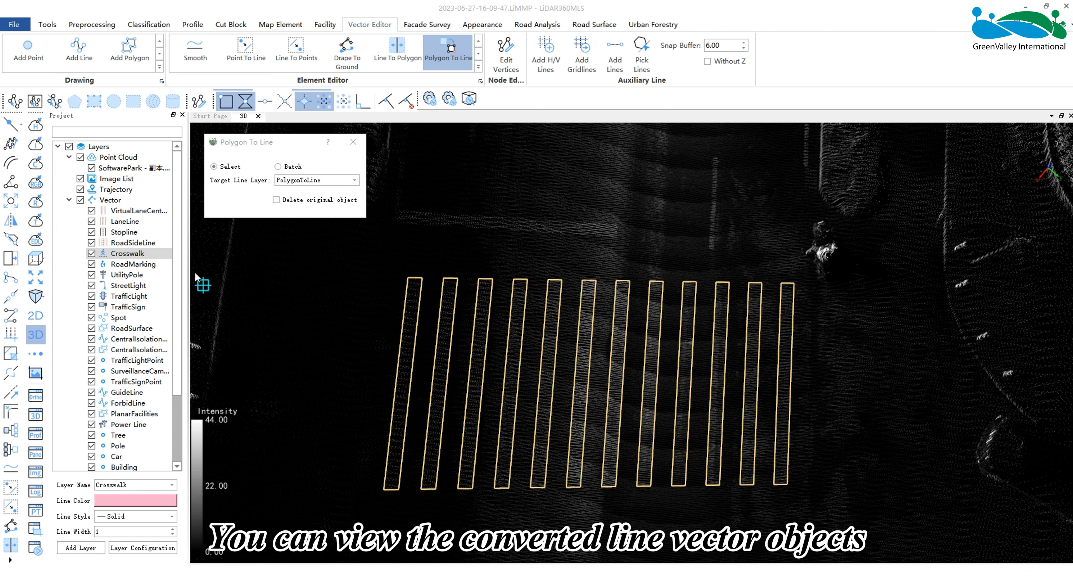
Hide the Crosswalk layer and pick a converted crosswalk line to view its information
{"action": "left_click", "coordinate": [91, 254]}
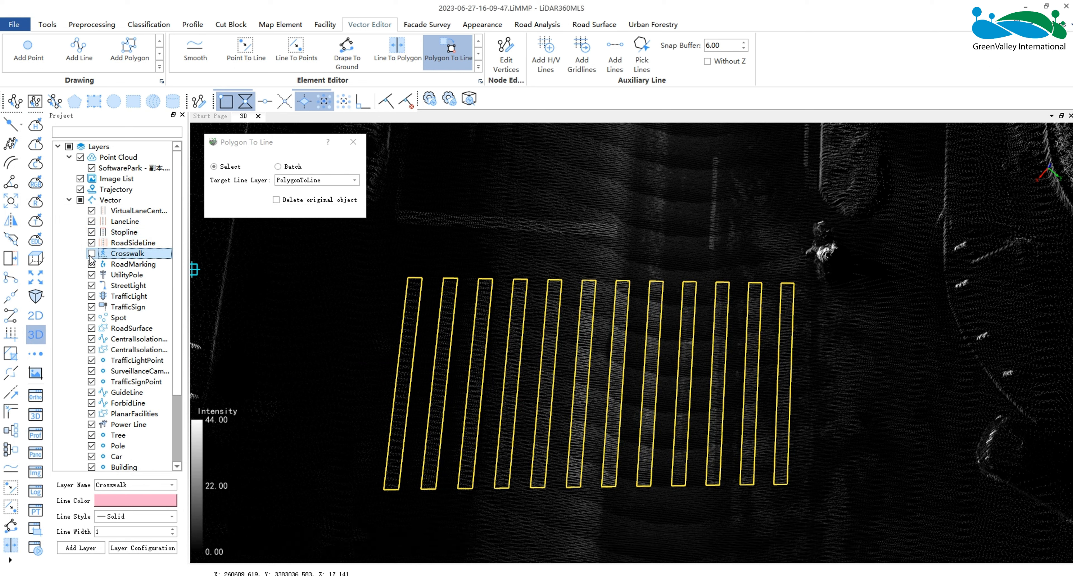
{"action": "left_click", "coordinate": [16, 101]}
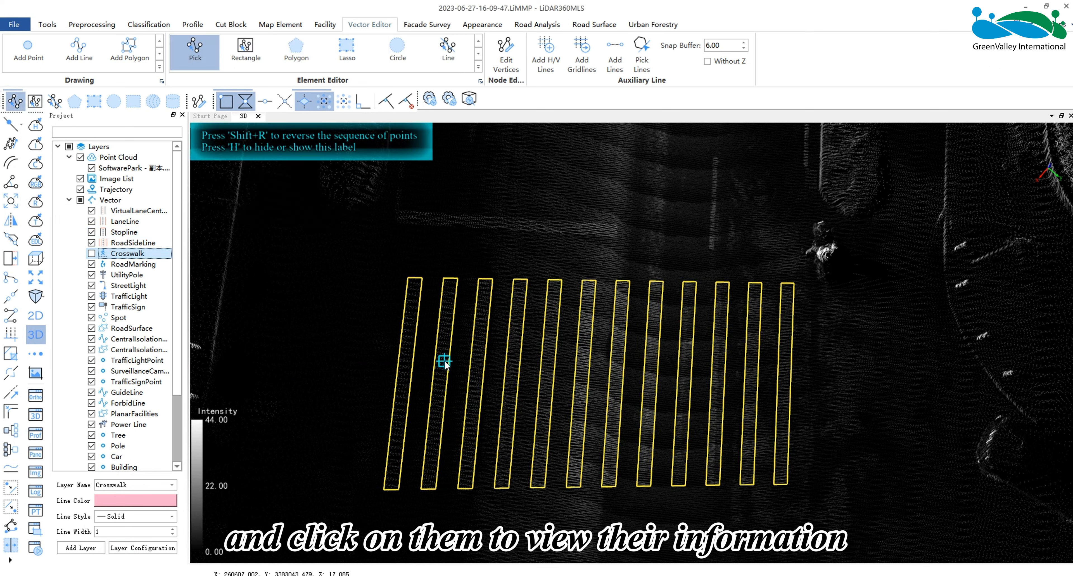
{"action": "left_click", "coordinate": [448, 362]}
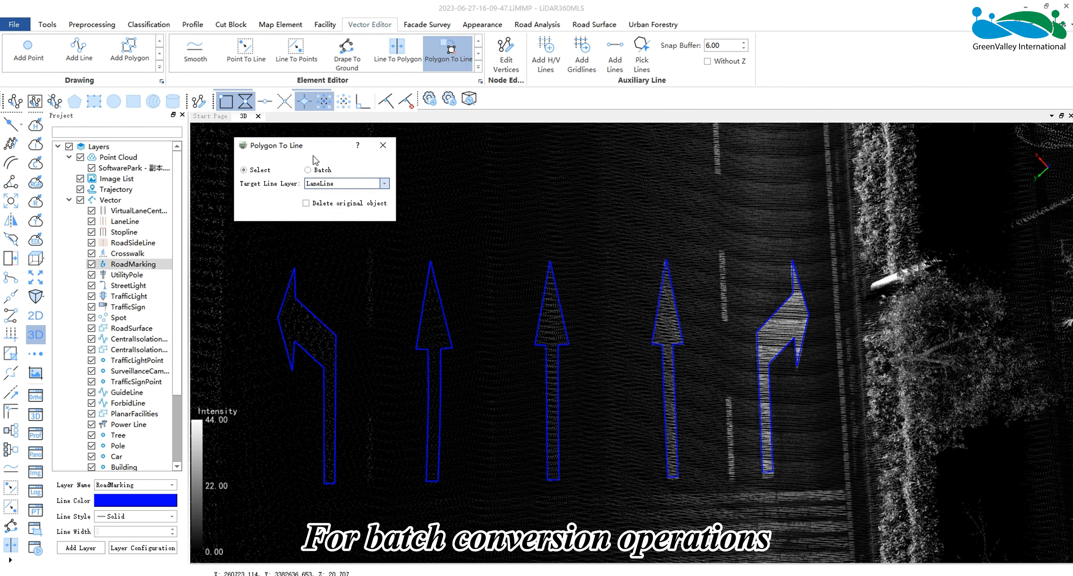
Batch convert the RoadMarking polygon layer to lines on the PolygonToLine layer, keeping the original objects
{"action": "left_click", "coordinate": [317, 171]}
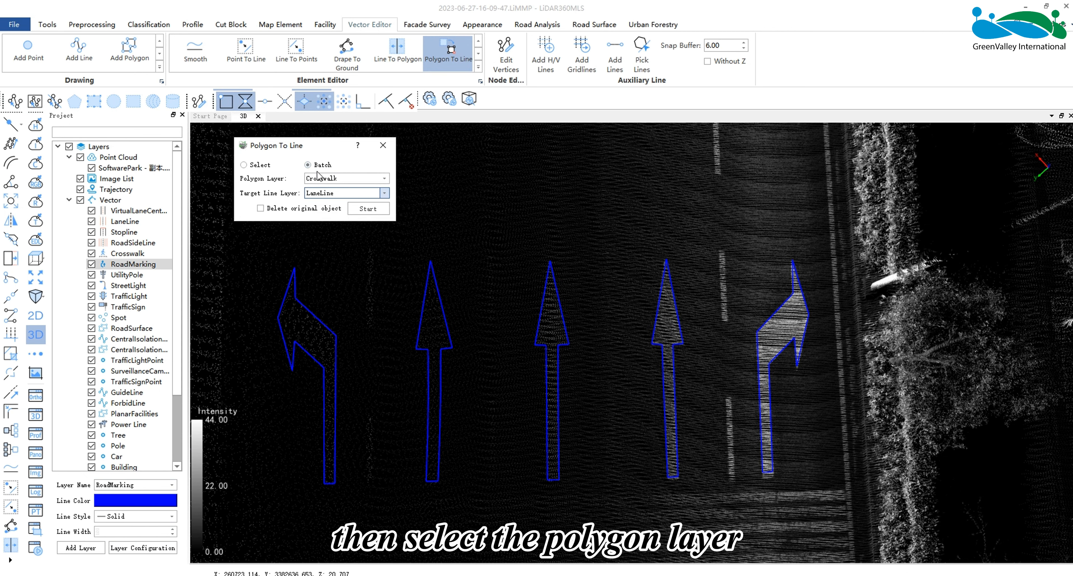
{"action": "left_click", "coordinate": [336, 178]}
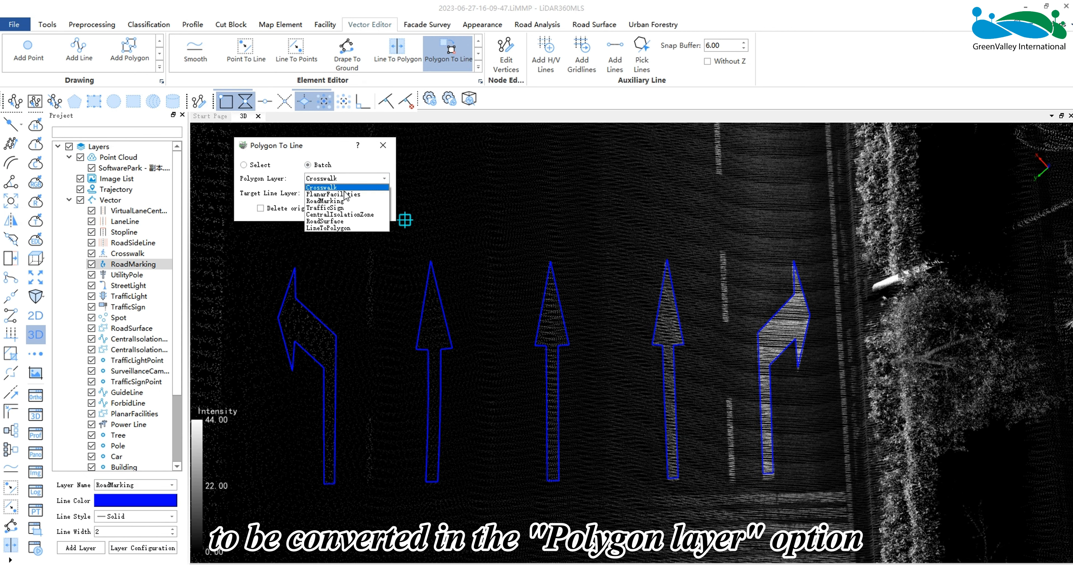
{"action": "left_click", "coordinate": [344, 201]}
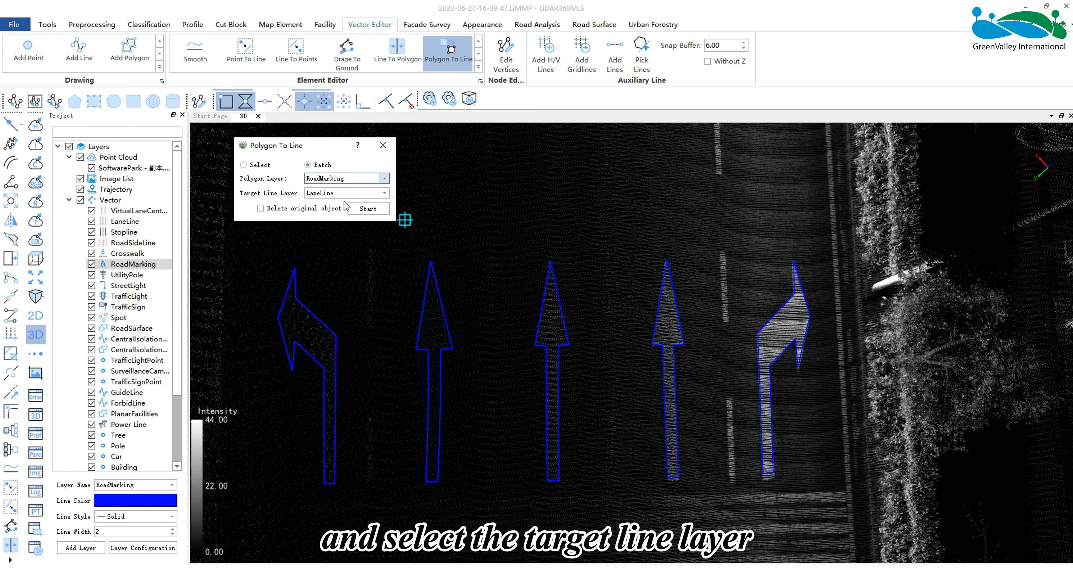
{"action": "left_click", "coordinate": [345, 194]}
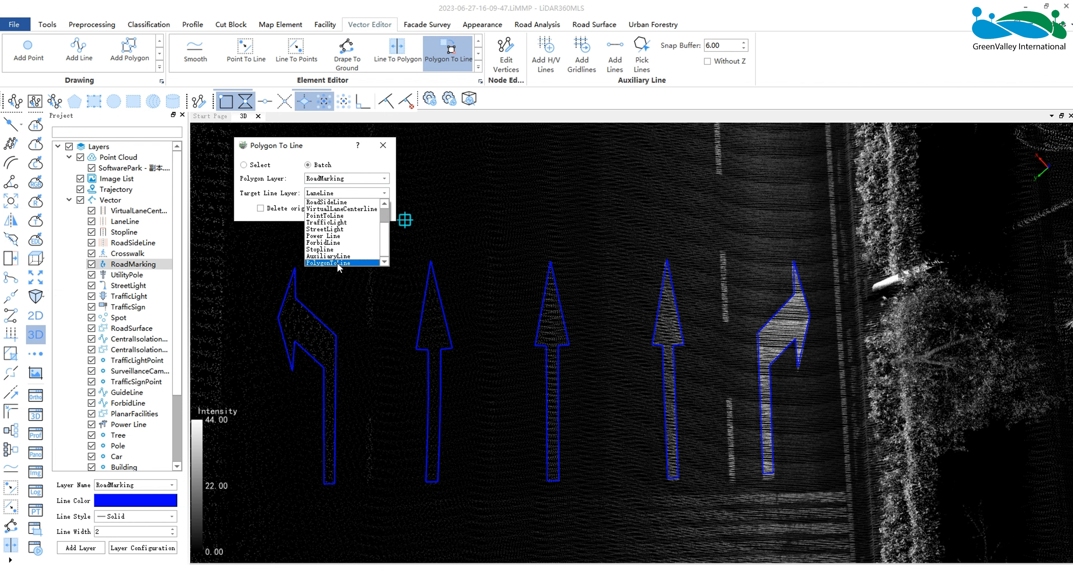
{"action": "left_click", "coordinate": [337, 263]}
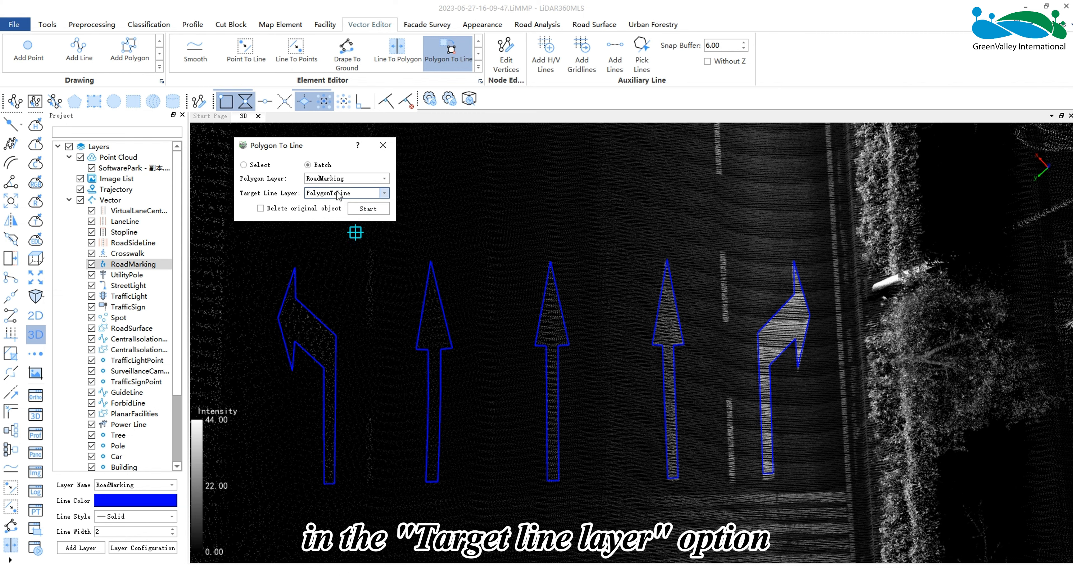
{"action": "left_click", "coordinate": [356, 210]}
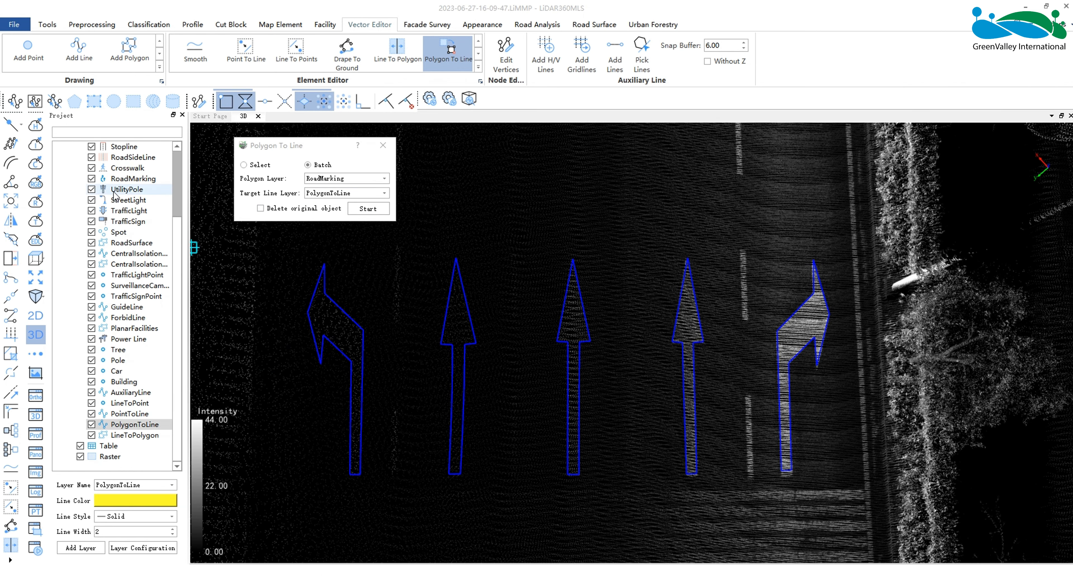
Hide the RoadMarking layer and pick the converted straight arrow next to the turn arrow to view its information
{"action": "left_click", "coordinate": [91, 179]}
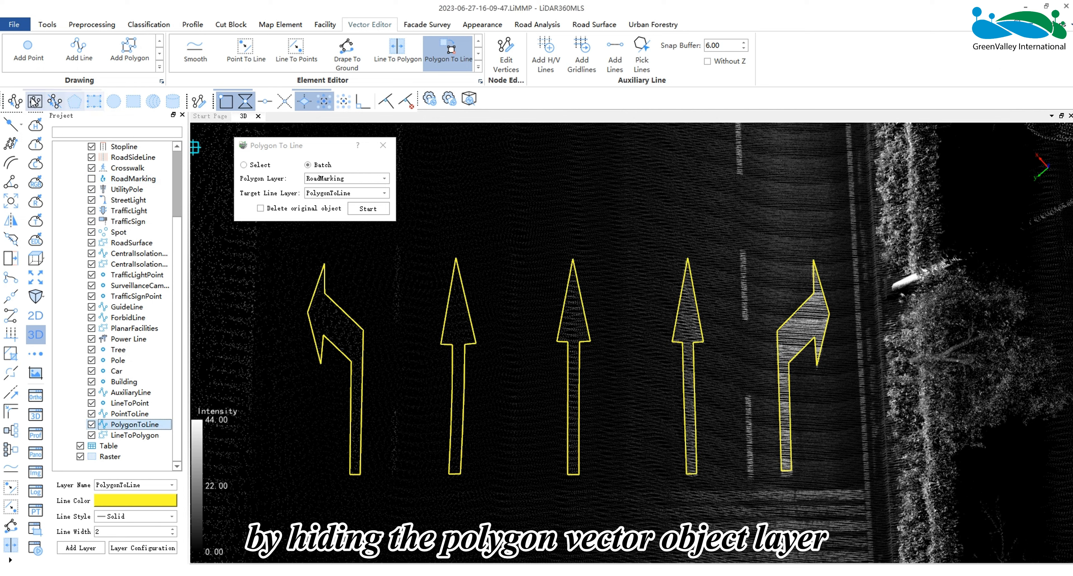
{"action": "left_click", "coordinate": [15, 100]}
{"action": "left_click", "coordinate": [470, 317]}
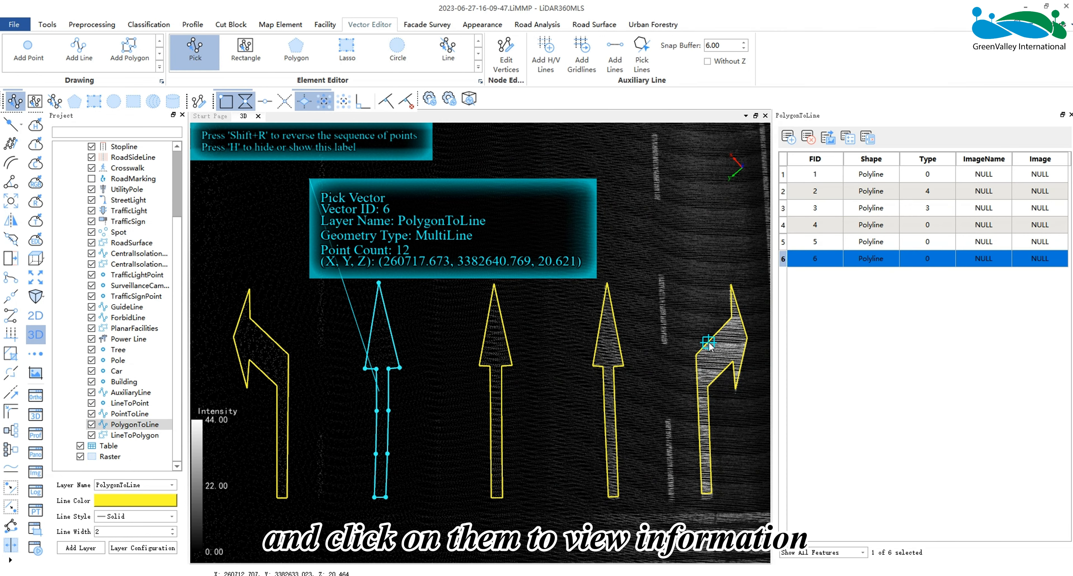